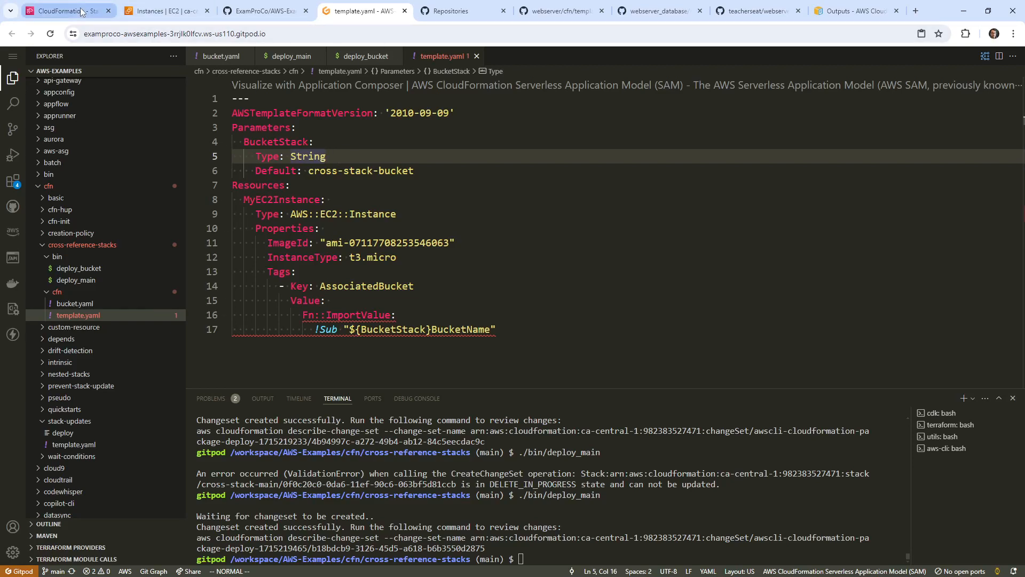
Step: Check the cross-stack-bucket stack in CloudFormation, then return to the cross-reference template in Gitpod
click(64, 10)
click(191, 167)
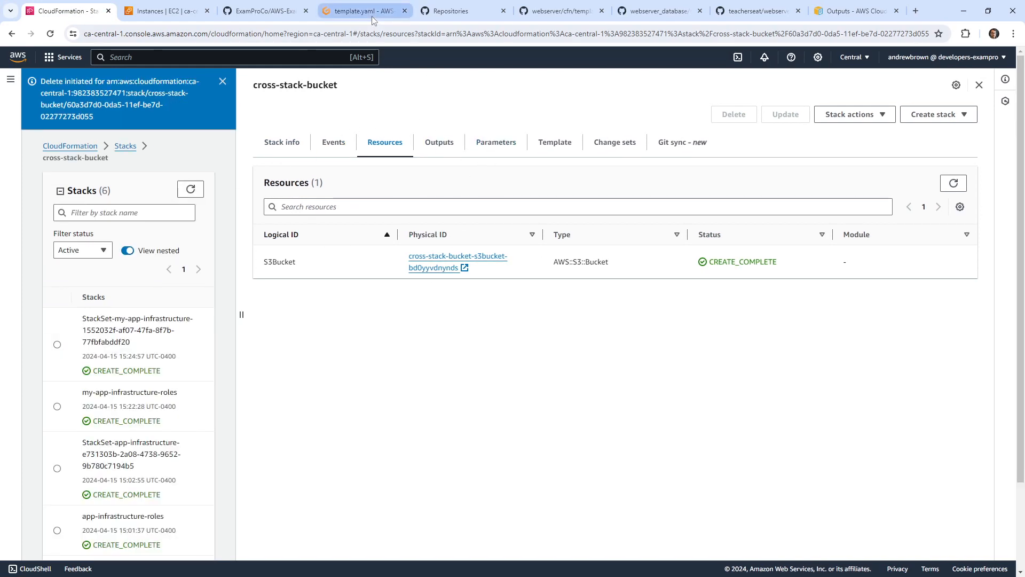
click(356, 11)
click(335, 214)
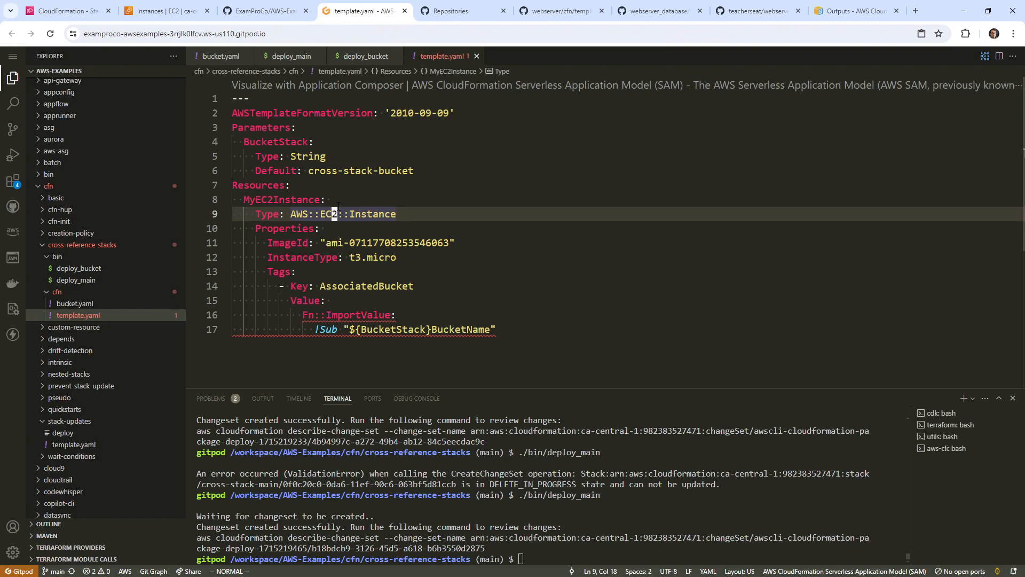
click(287, 184)
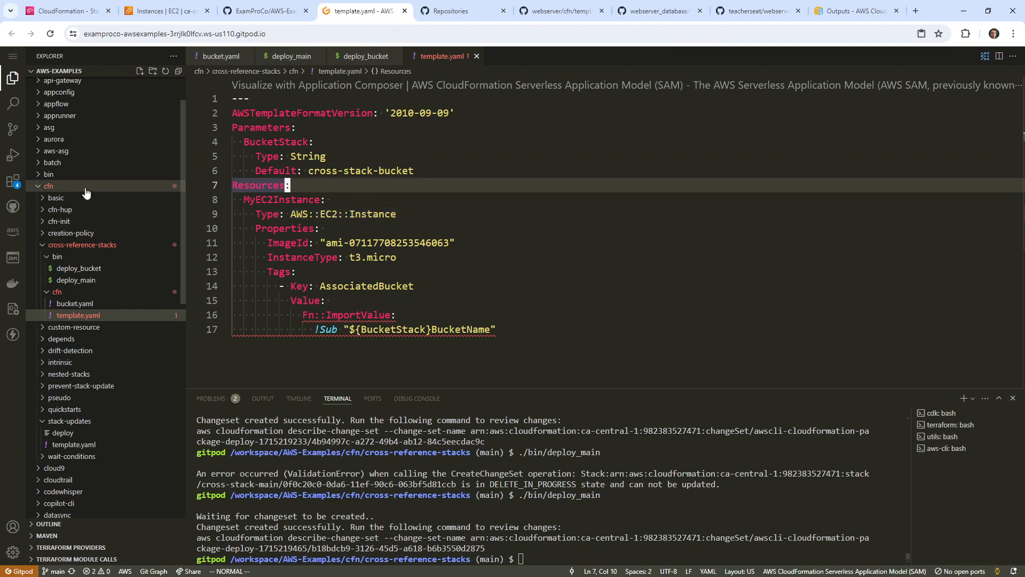
scroll(86, 192, up, 1)
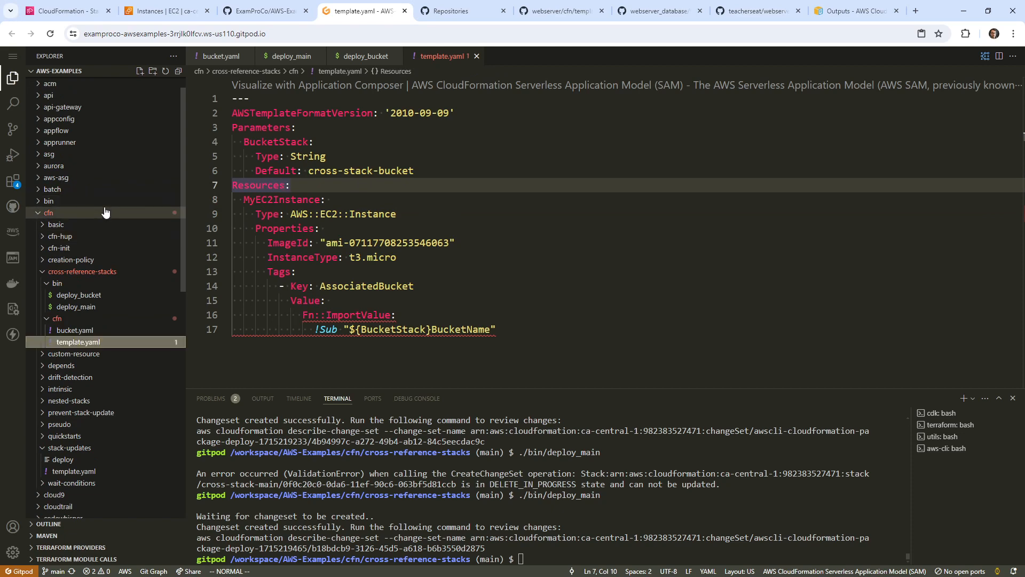
Step: Create a new folder named skip-delete-resource under cfn
right_click(104, 212)
click(153, 232)
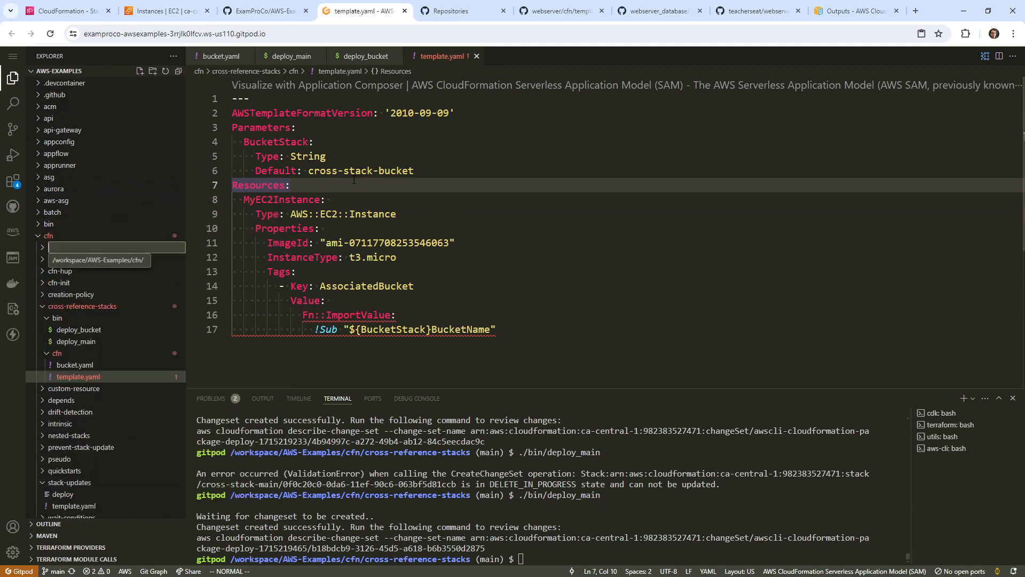
text(skip-delete-resource)
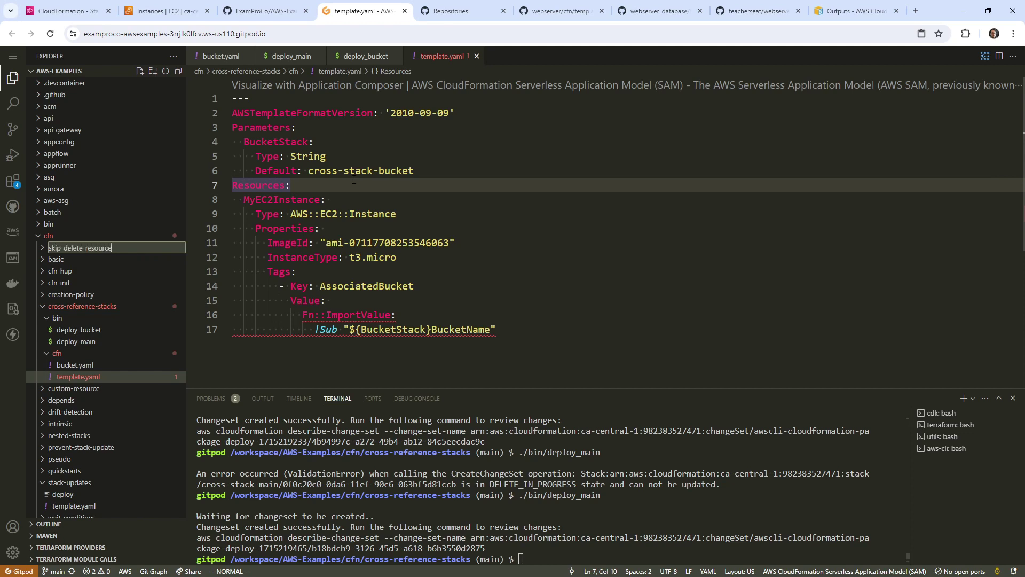
key(Return)
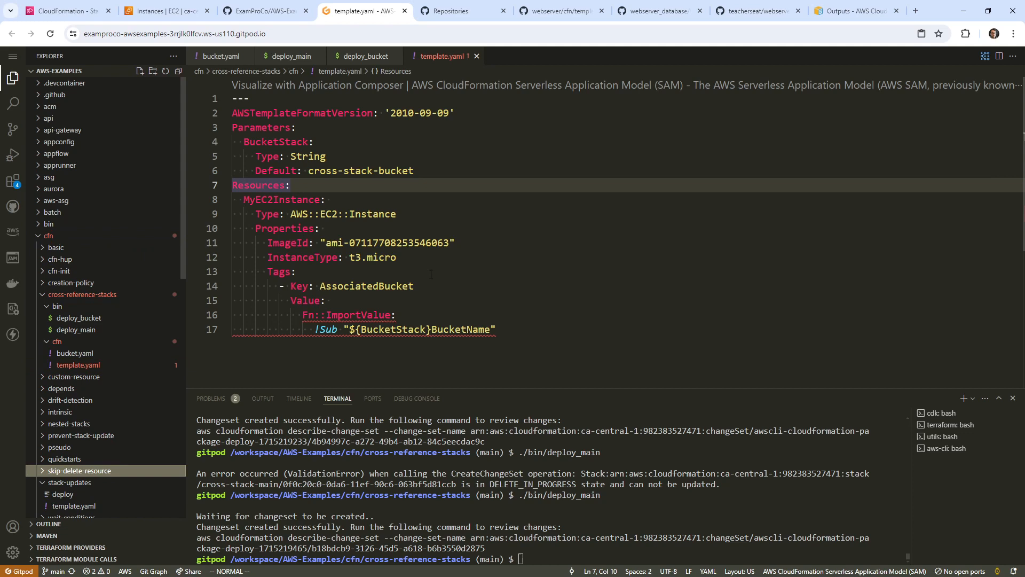
scroll(94, 319, down, 3)
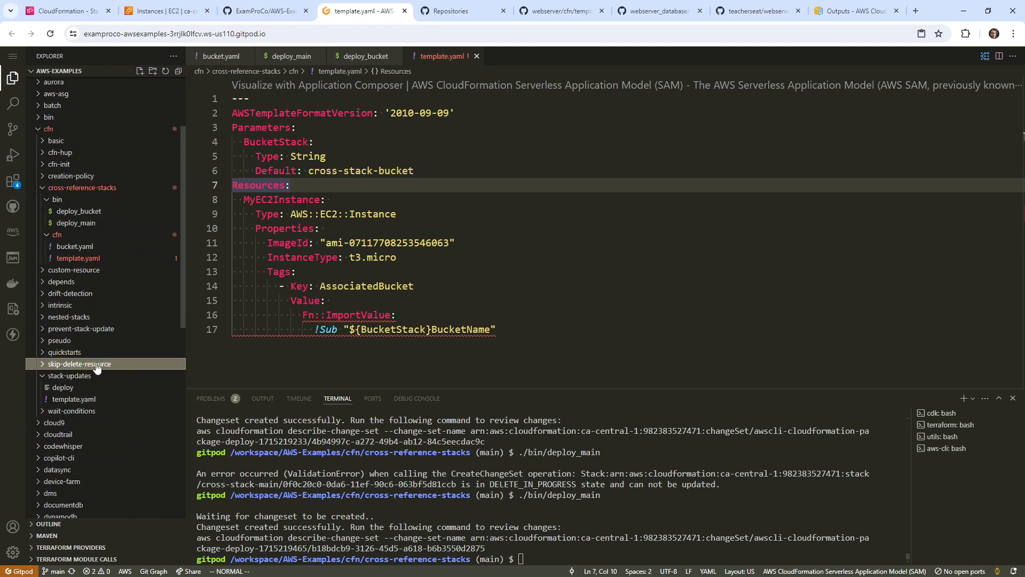
Step: Copy the stack-updates deploy script and template.yaml into the skip-delete-resource folder
click(62, 387)
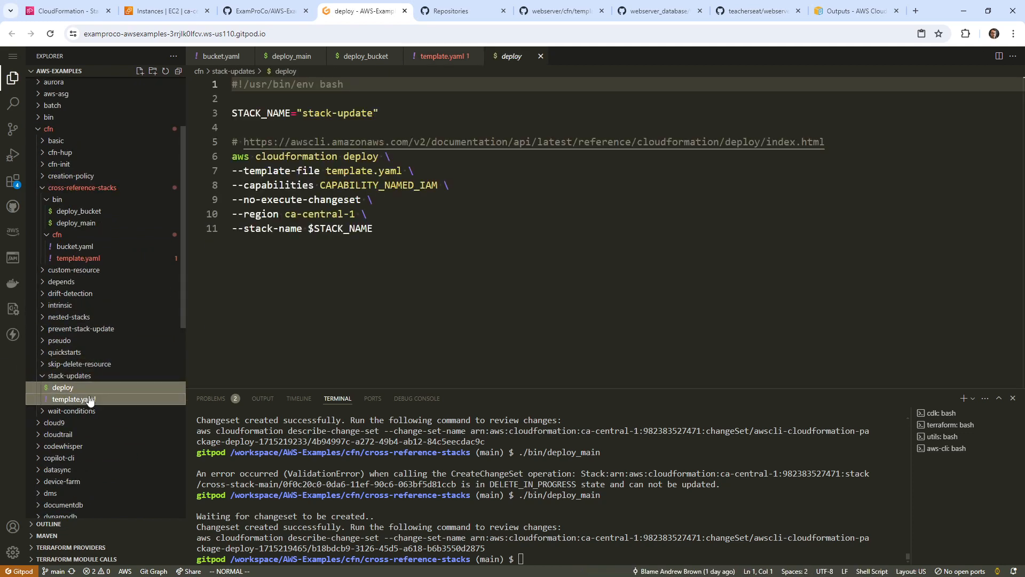
right_click(74, 399)
click(146, 252)
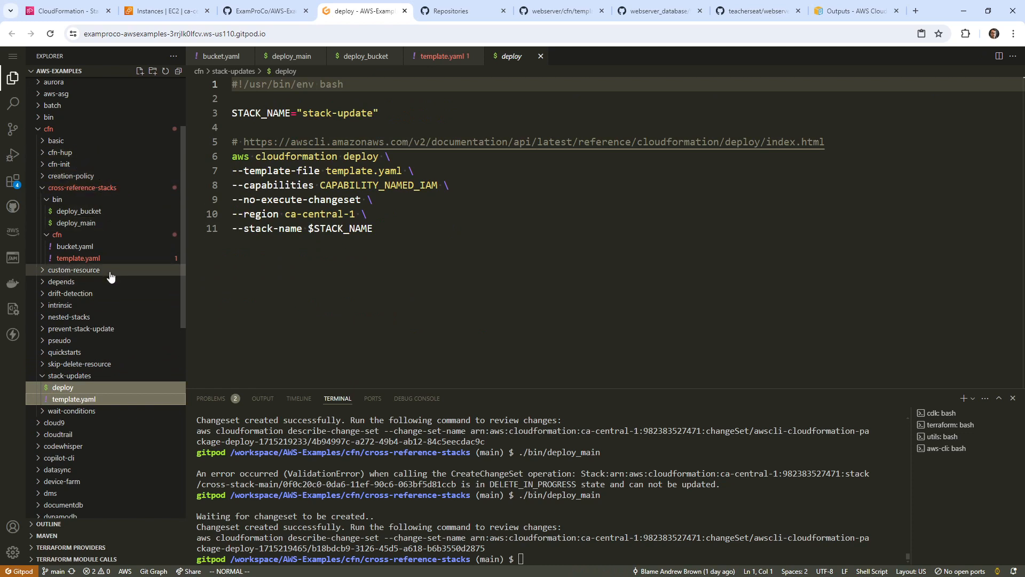
right_click(79, 364)
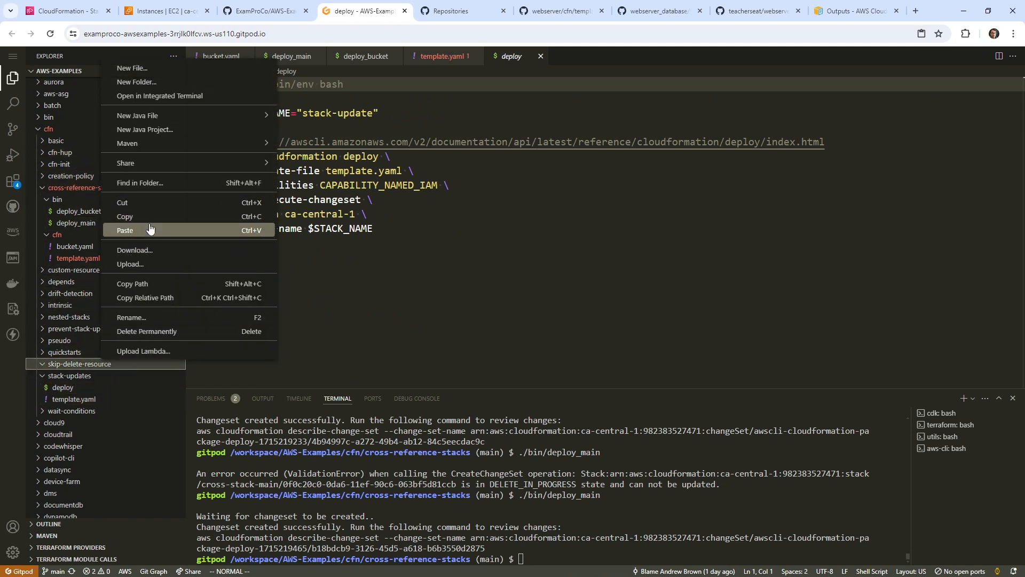
click(150, 232)
click(63, 376)
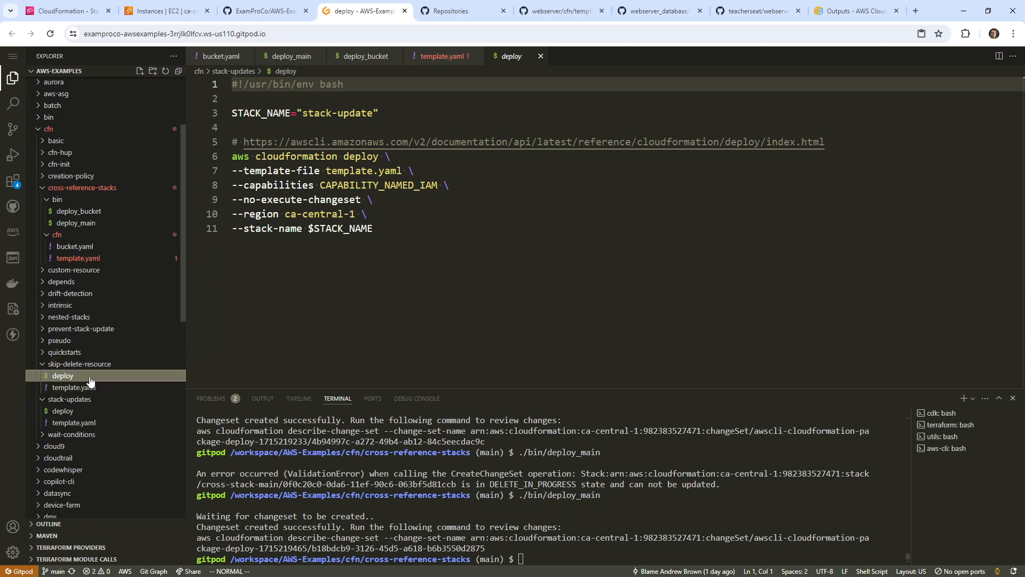
click(74, 387)
click(324, 157)
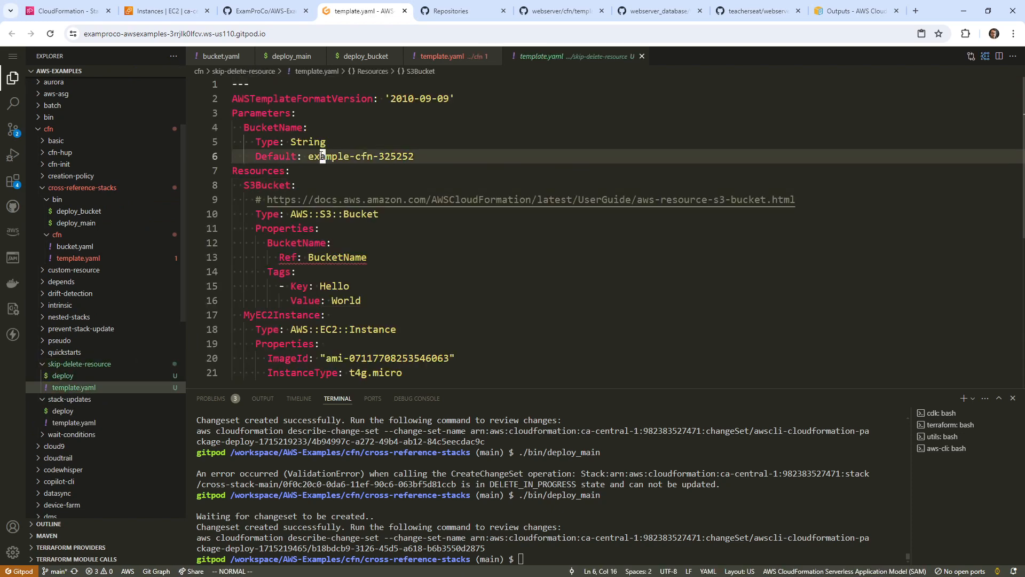
Step: Change STACK_NAME in the copied deploy script from update to skip-delete-resource
click(63, 375)
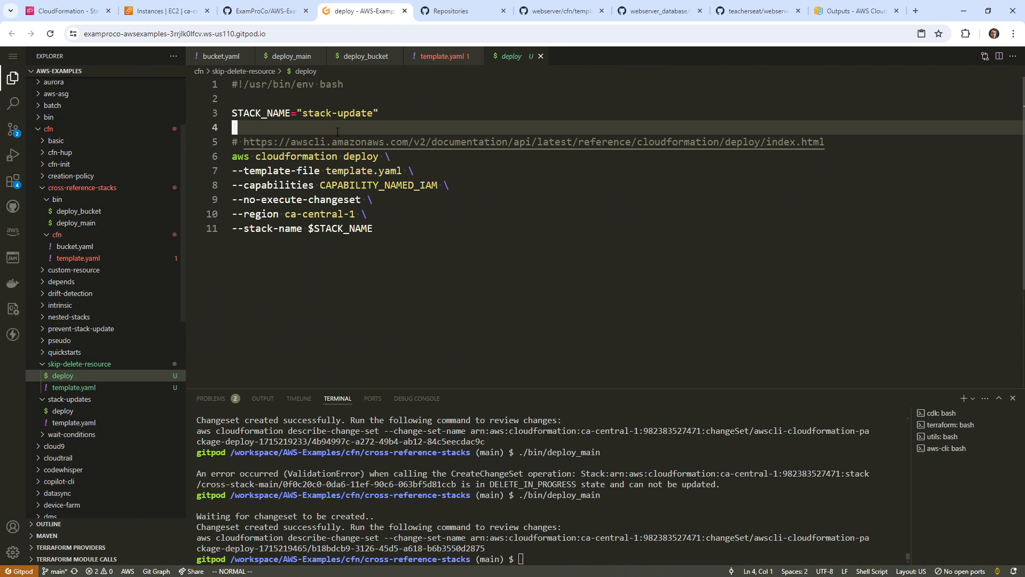
click(335, 113)
text(cw)
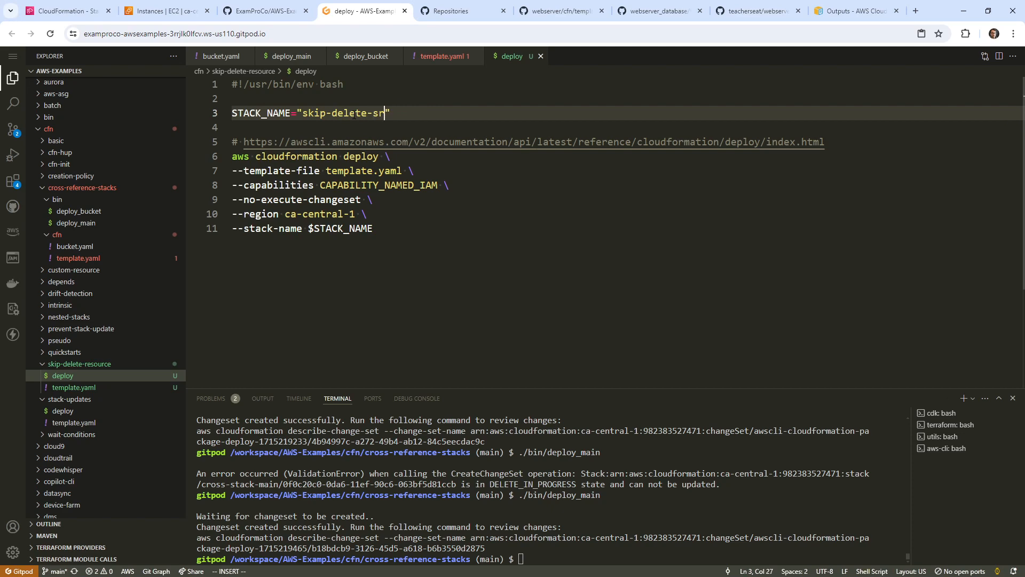
key(Escape)
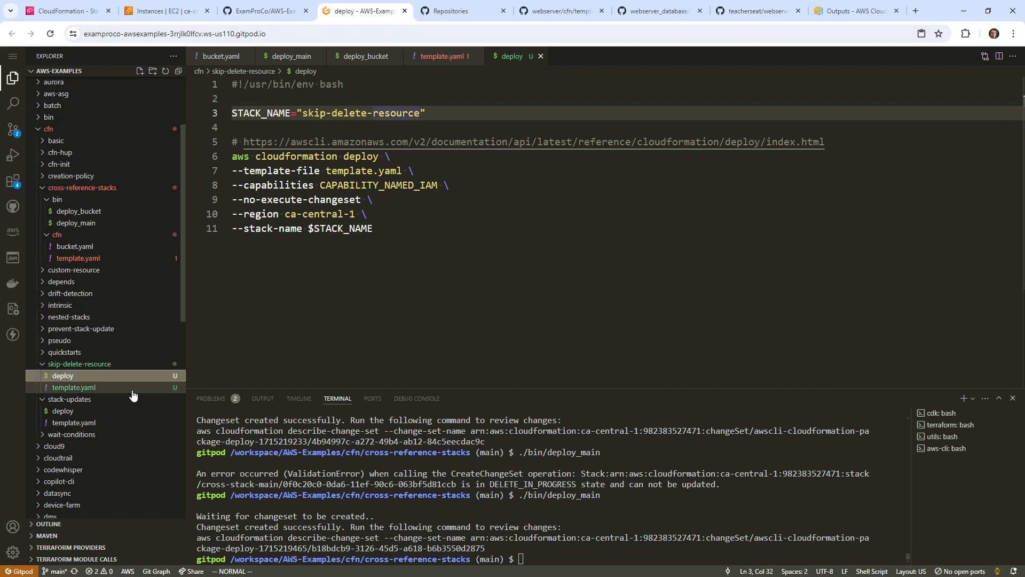
click(74, 387)
text(k)
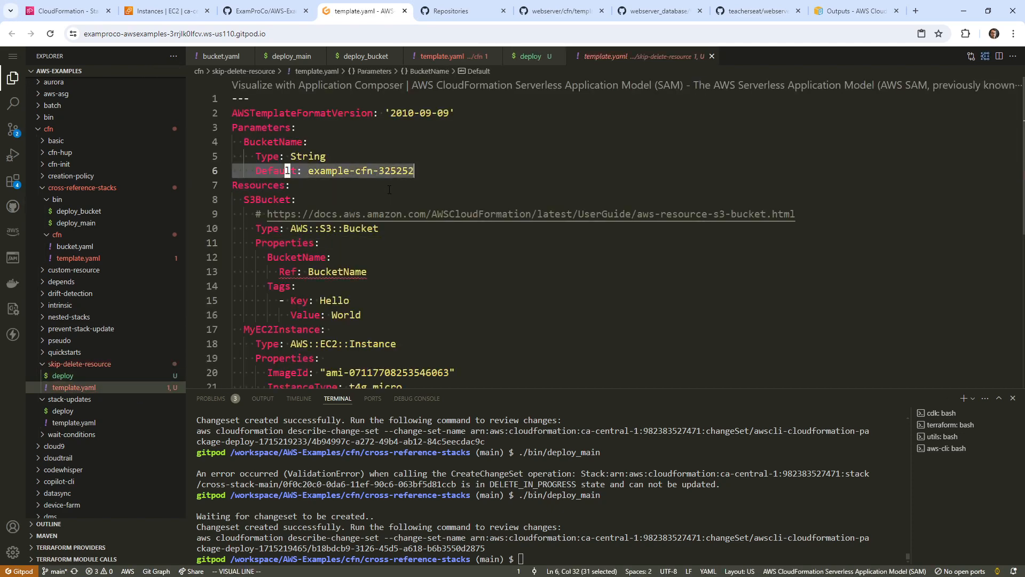
text(Vkkkd)
Step: Remove the Parameters block and the MyEC2Instance block from the template
key(dd)
text(GkV)
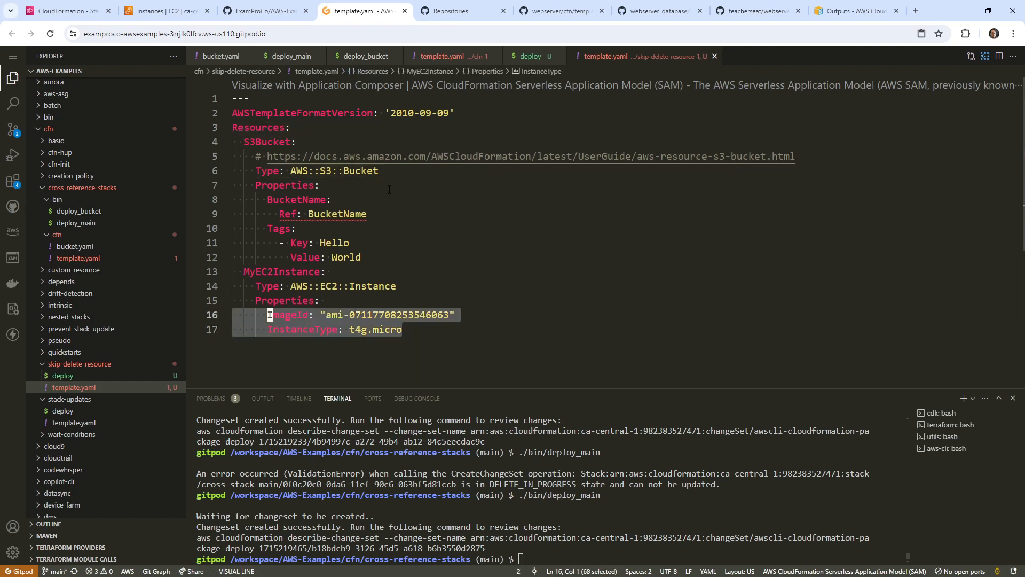
text(kkkdgg)
key(j)
key(j)
text(jjjjjjjj)
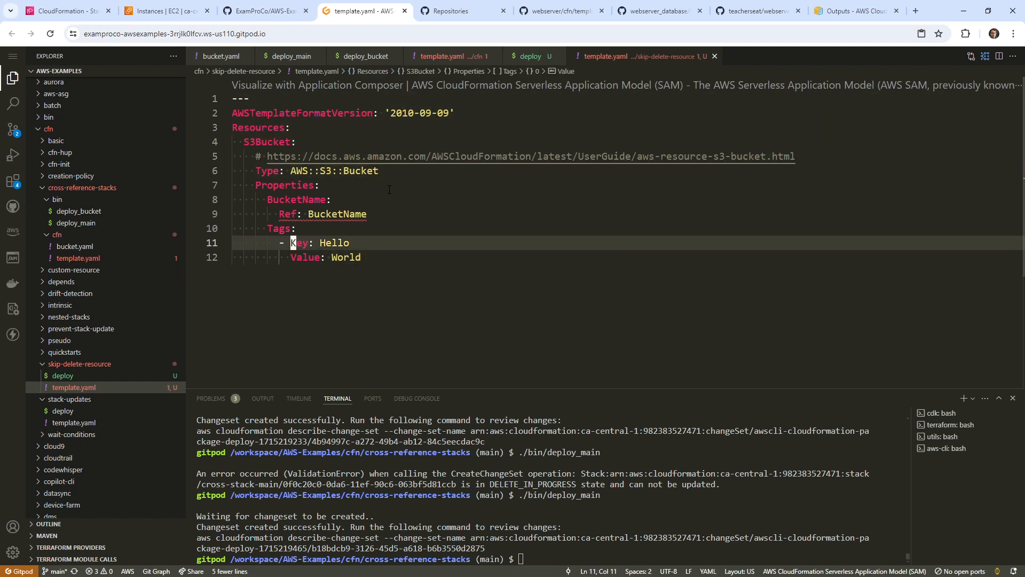
text(kkVkd)
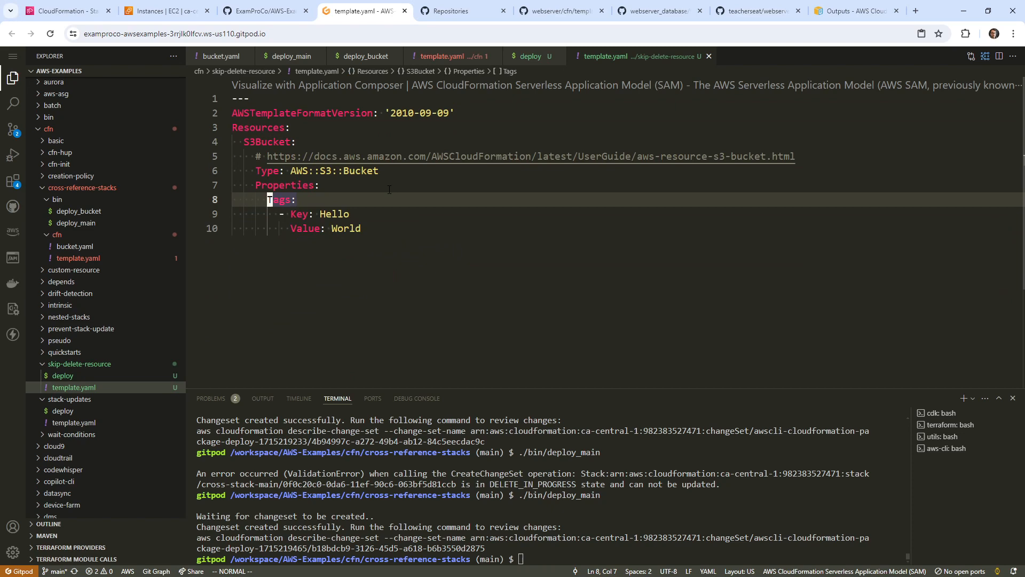
text(Vkkkkojj)
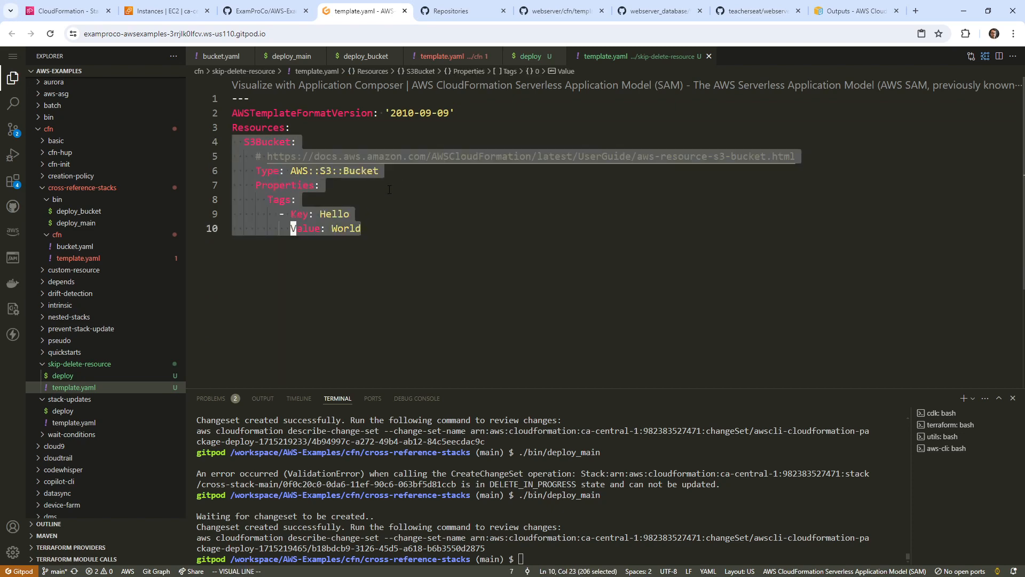
text(ypV6jy)
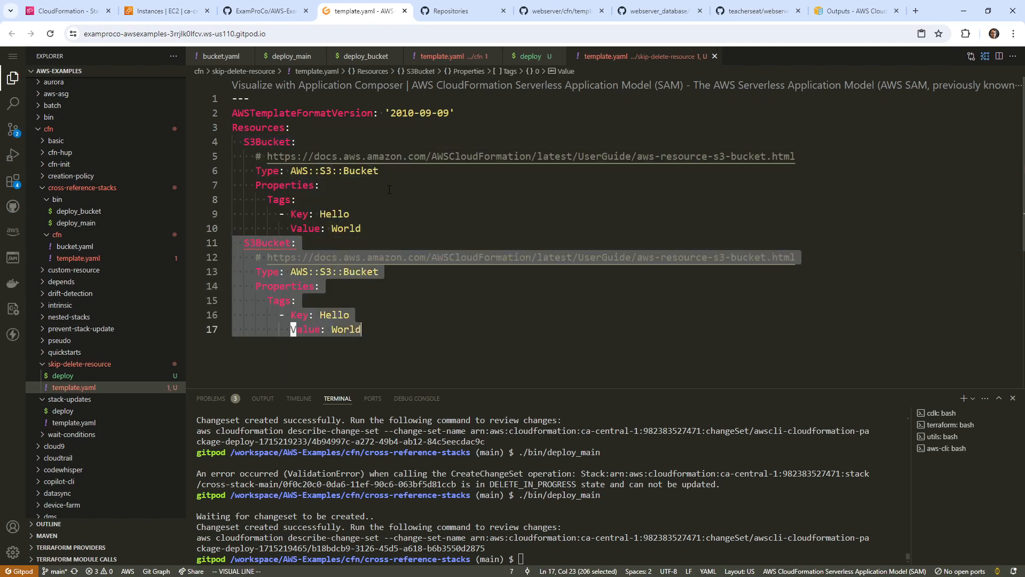
text(jjjjjjpggjjea)
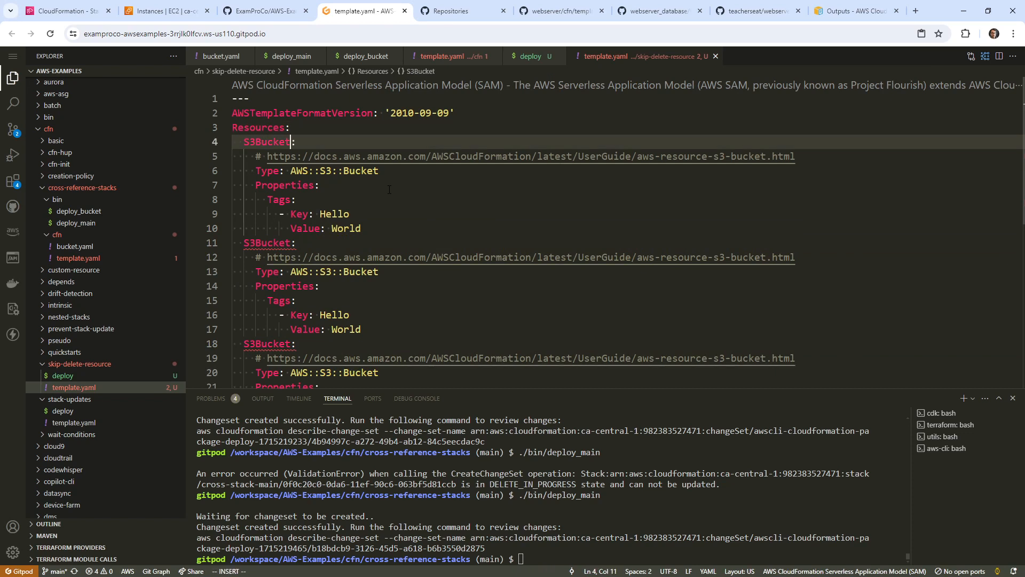
text(1)
Step: Duplicate the bucket resource into three buckets named S3Bucket1, S3Bucket2 and S3Bucket3, then move to the terminal
key(Escape)
text(jjjjjjea2)
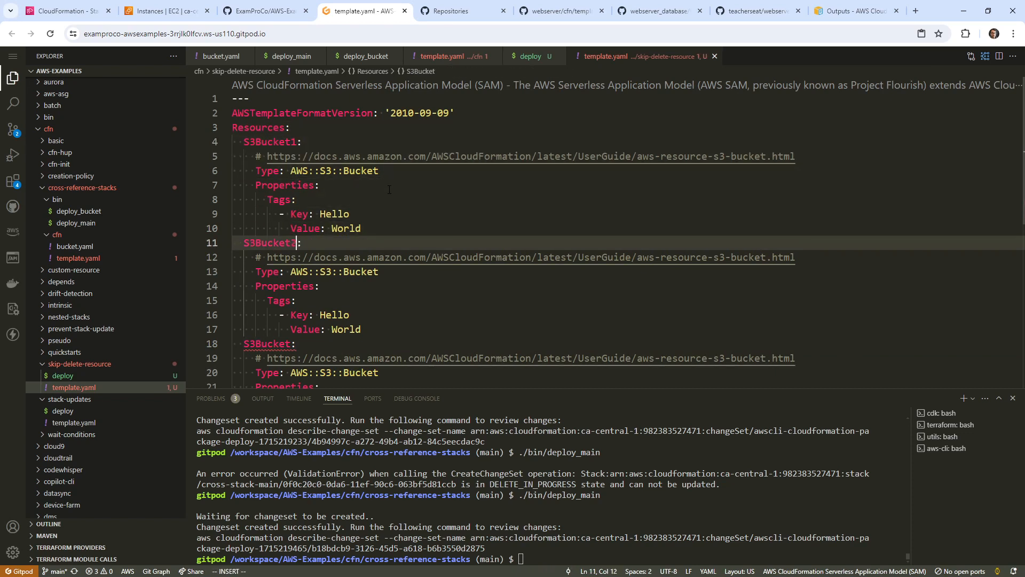
key(Escape)
text(jjjjjjjjea3)
key(Escape)
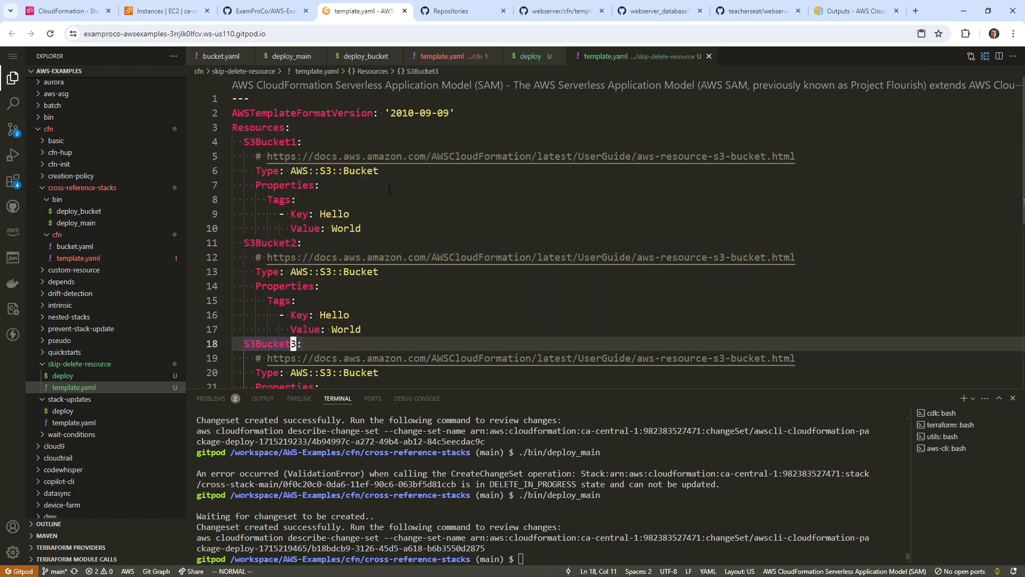
click(529, 559)
text(cd )
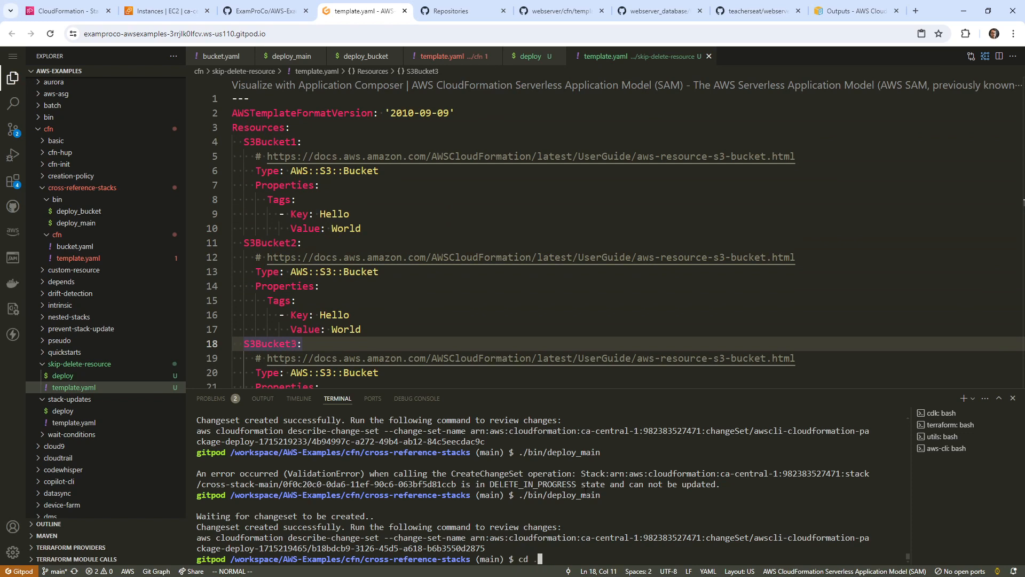
text(..)
key(Return)
text(cd skip-delete-resource/)
Step: Change into skip-delete-resource and run ./deploy to create the change set
key(Return)
text(./deploy)
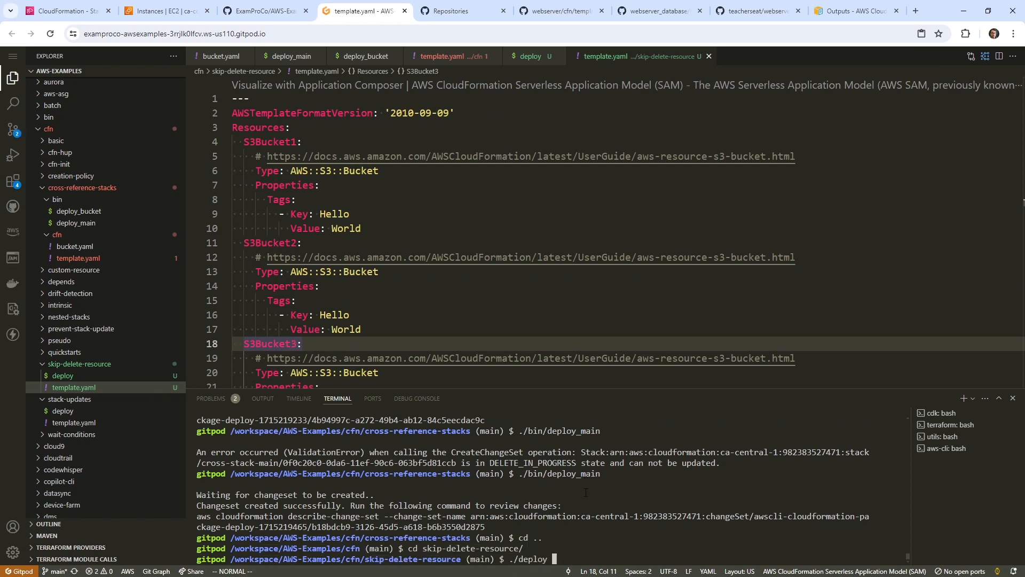
key(Return)
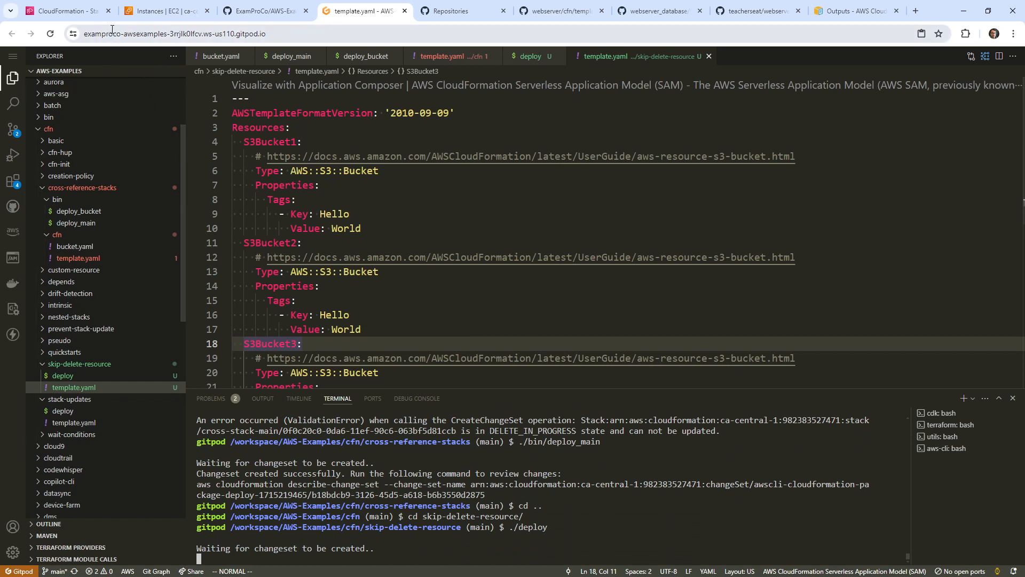
Step: Execute the pending skip-delete-resource change set from the stack's Change sets view
click(64, 10)
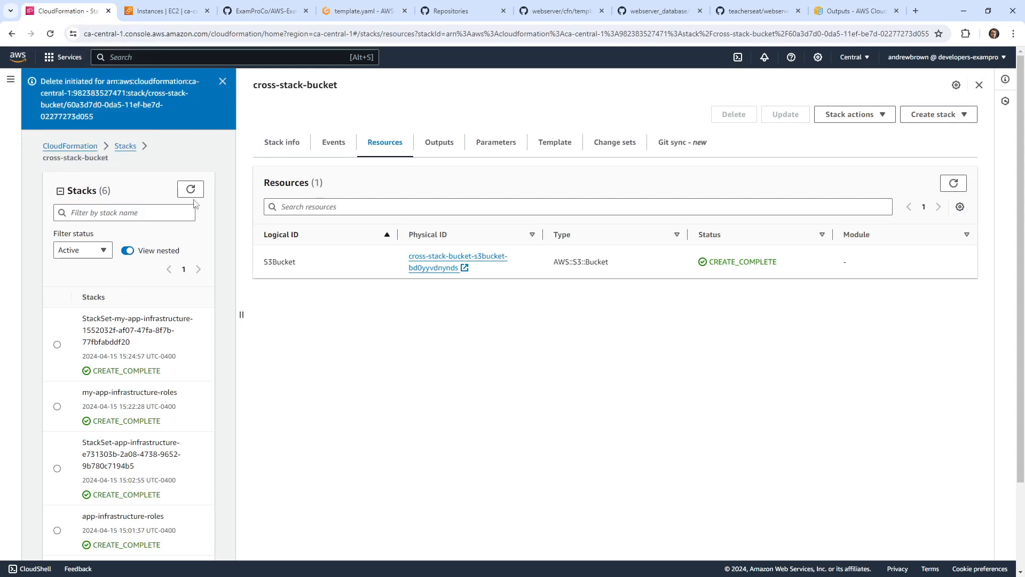
click(200, 166)
click(57, 332)
click(623, 142)
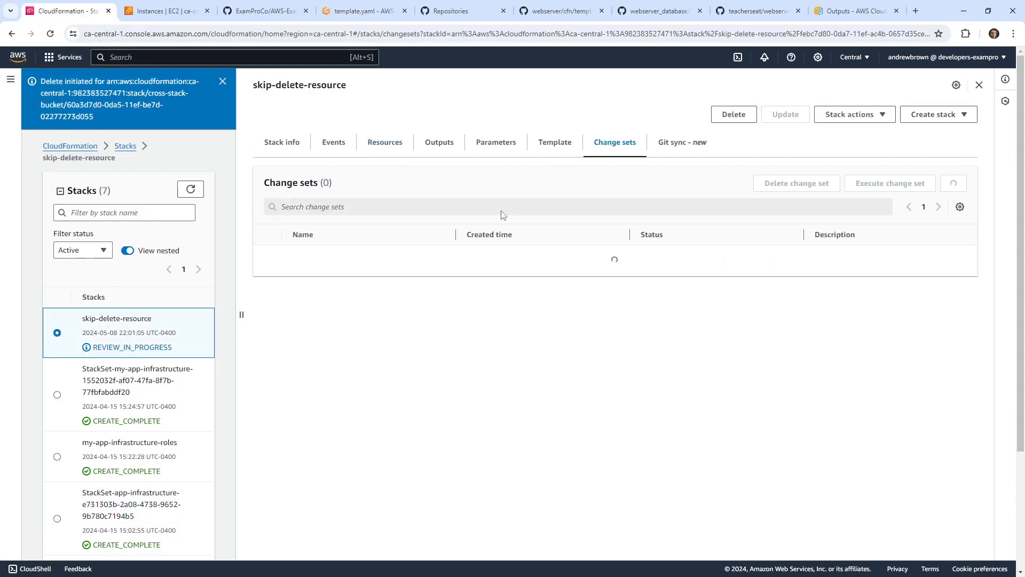
click(267, 262)
click(889, 182)
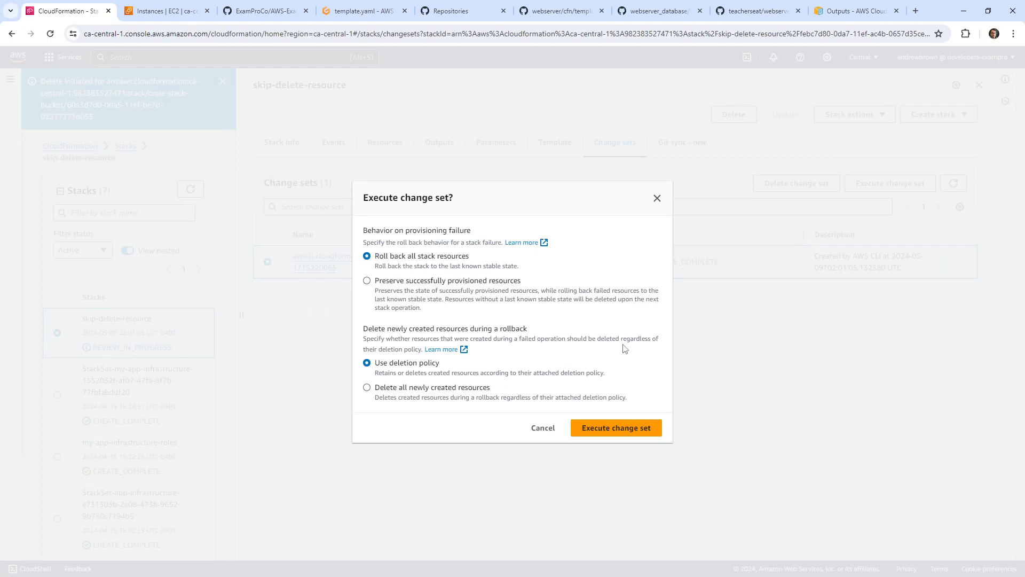
click(609, 427)
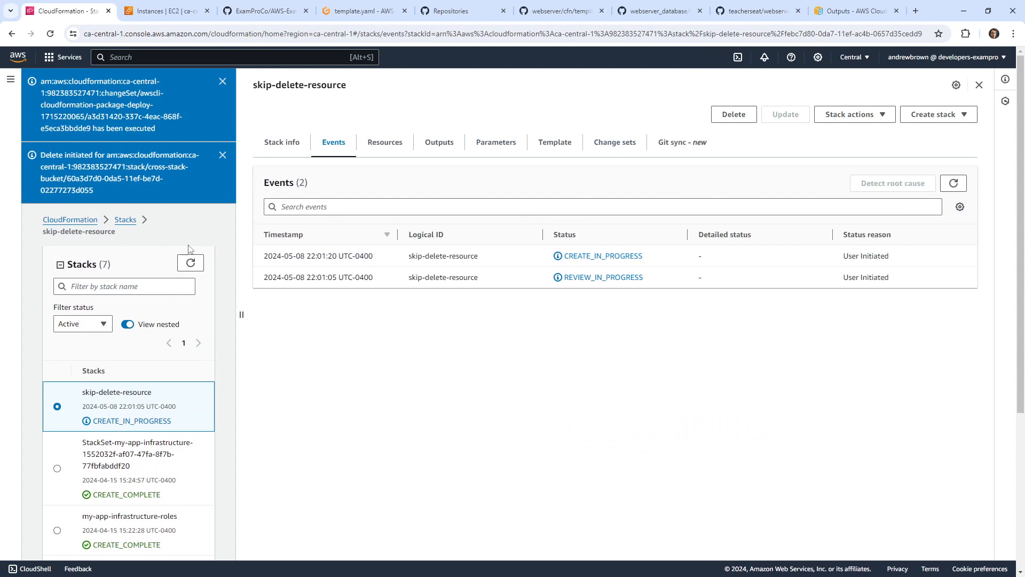
Step: Refresh until the stack reaches CREATE_COMPLETE and view its three S3 bucket resources
click(191, 240)
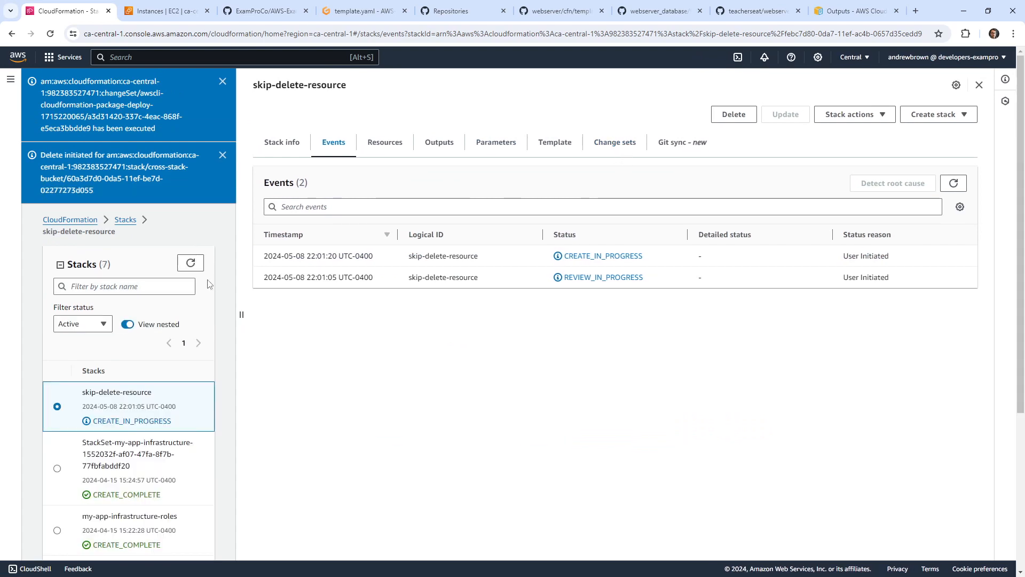
click(190, 263)
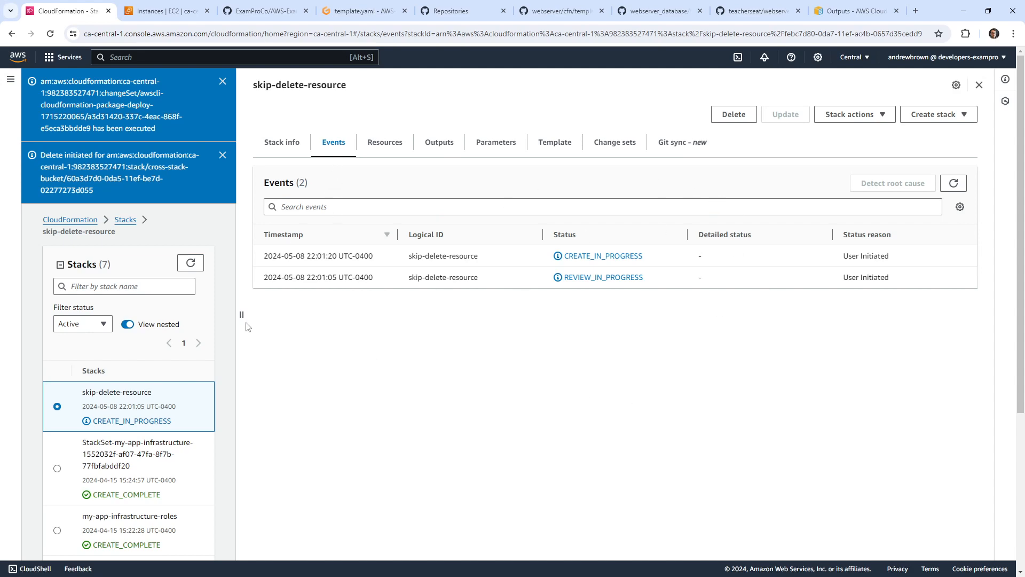
click(191, 263)
click(384, 142)
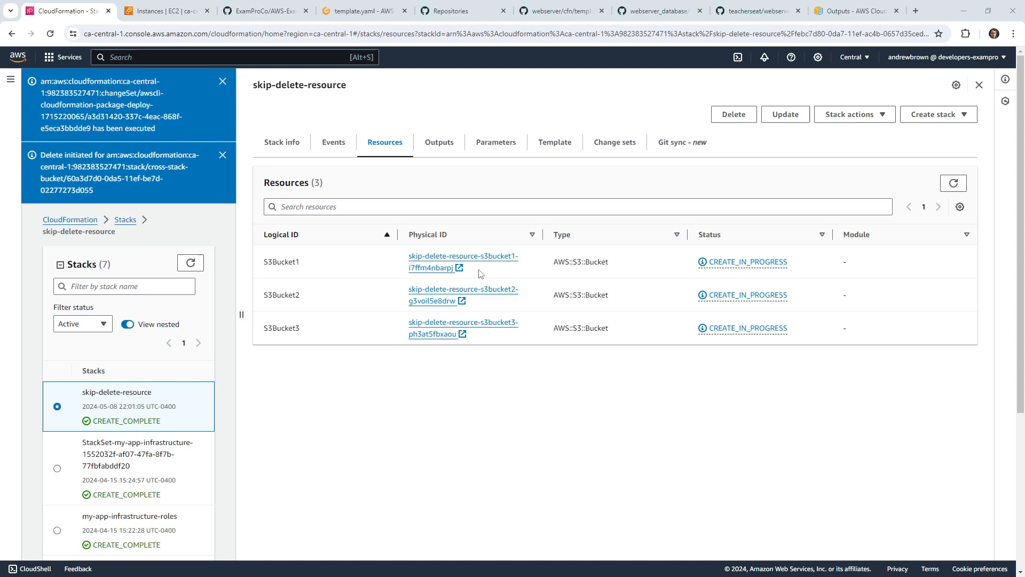
Step: Open S3Bucket1 in a new S3 tab and select its full bucket name to copy
right_click(439, 266)
click(489, 265)
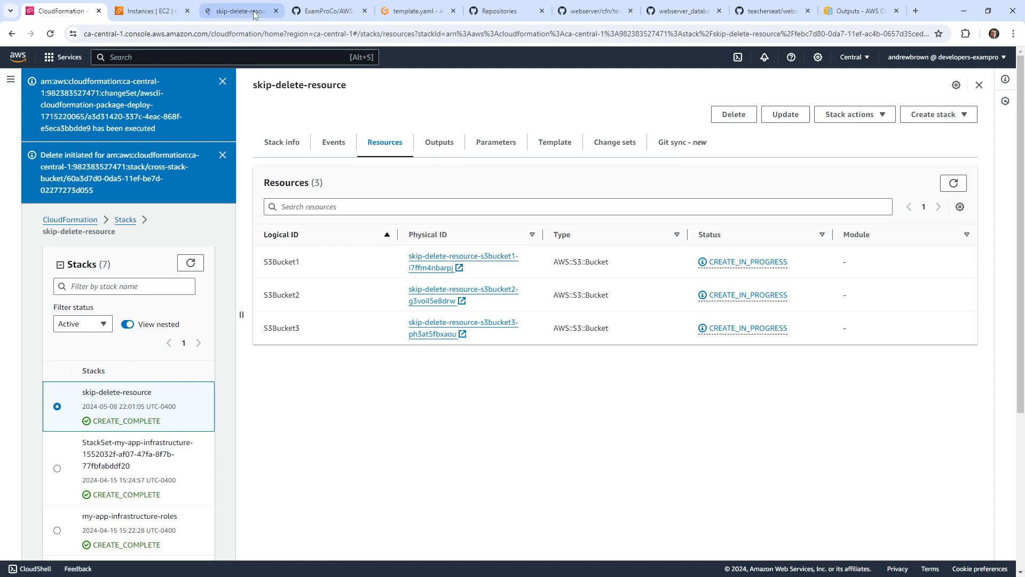
drag(485, 112, 171, 118)
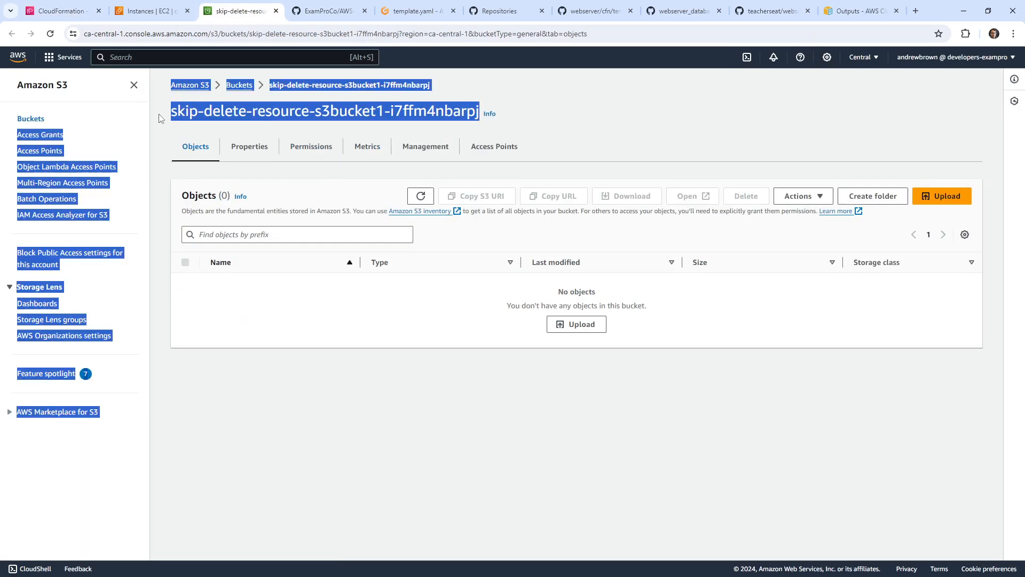
Step: Create an empty hello.txt with touch and upload it to the first bucket with aws s3 cp
click(413, 11)
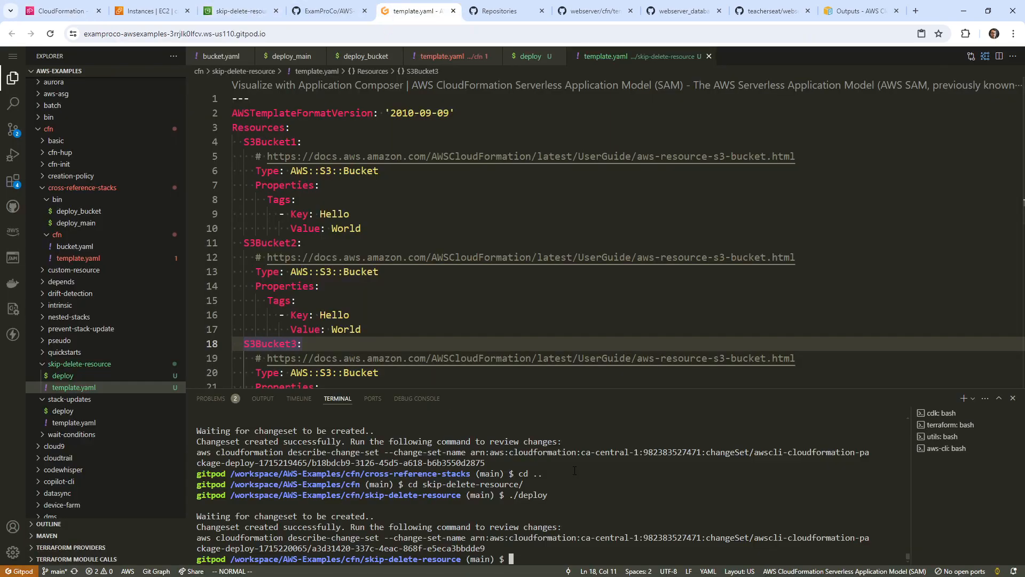
text(tcou)
text(ouch hello.txt)
key(Return)
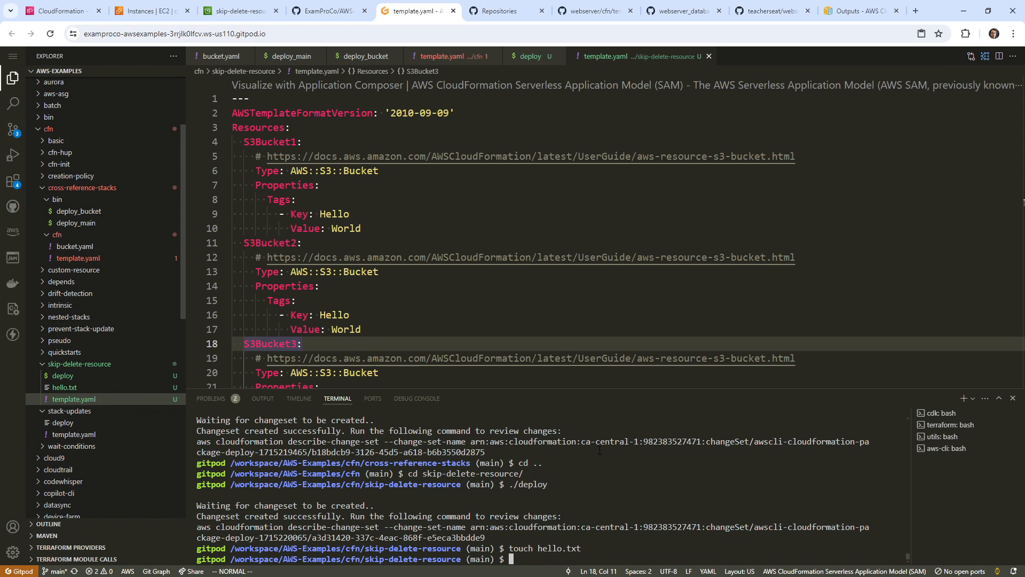
text(aws s3 cp he)
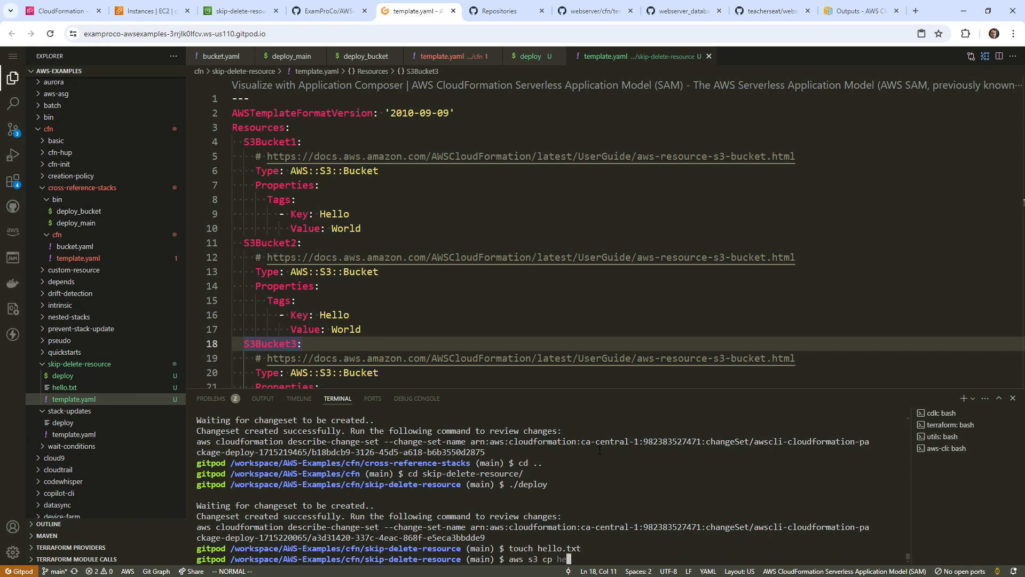
text(llo.txt s3://)
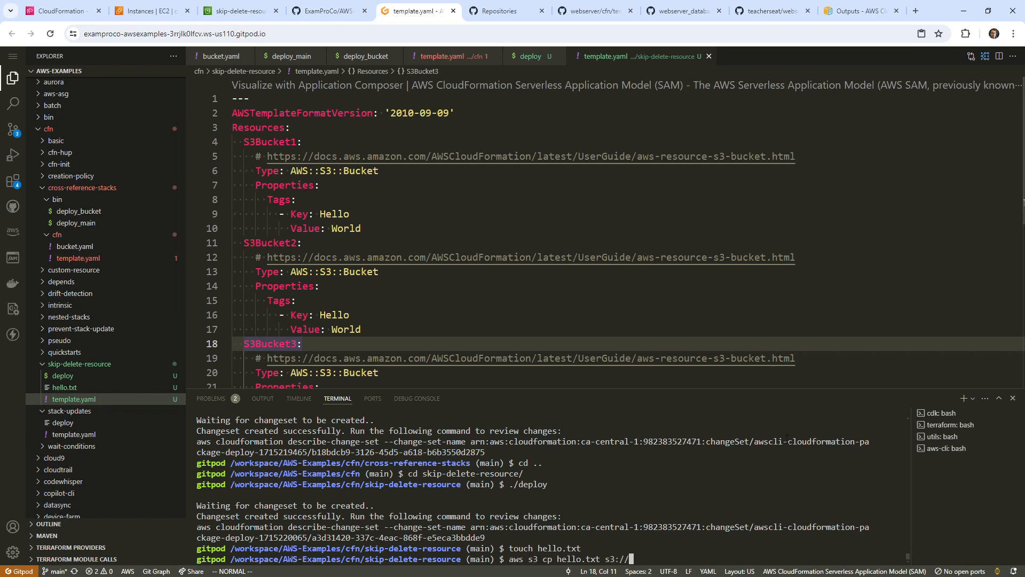
text(skip-delete-resource-s3bucket1-i7ffm4nbarpj)
key(Return)
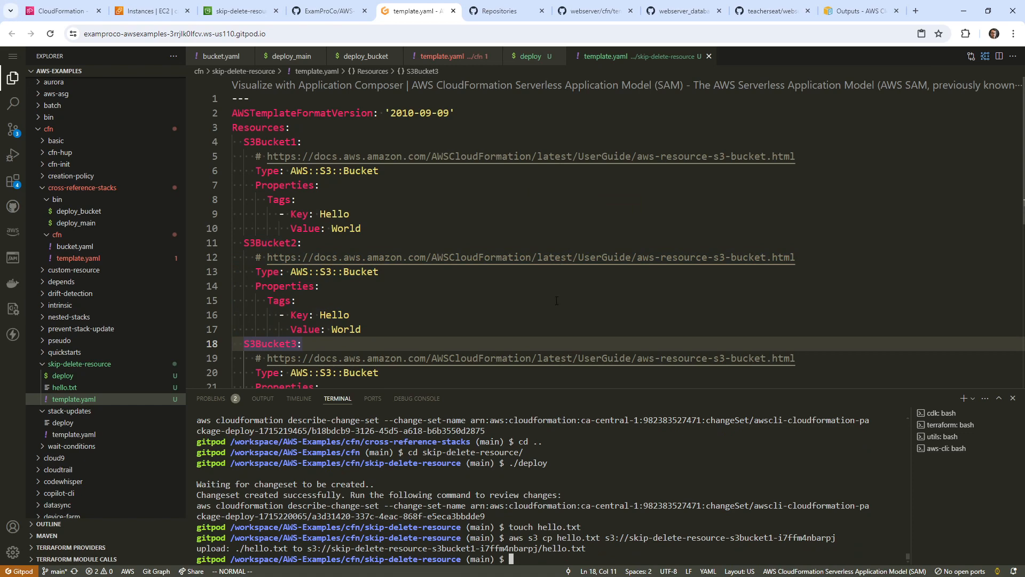
Step: Delete the skip-delete-resource stack and highlight the S3Bucket1 logical ID
click(60, 10)
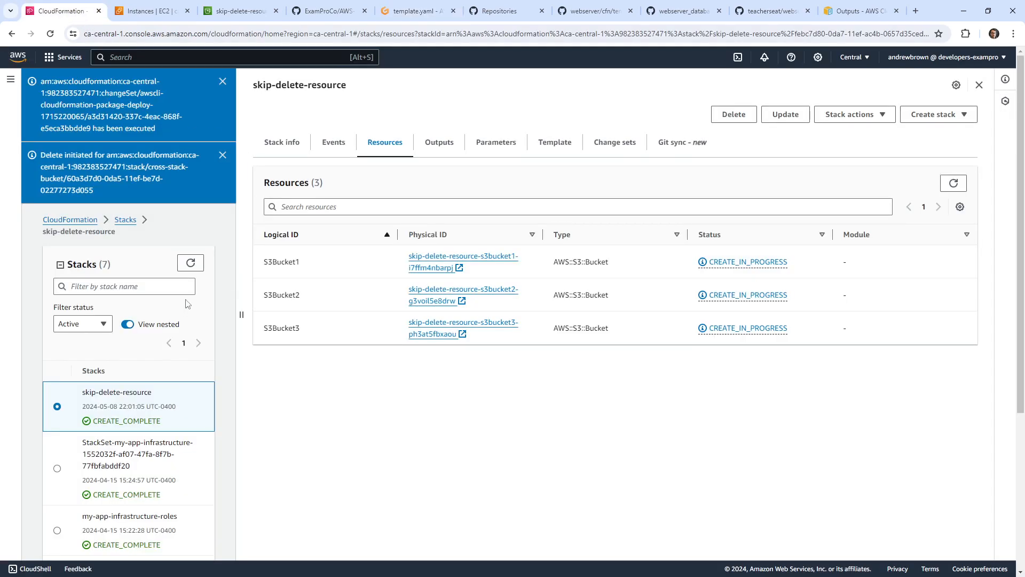
click(734, 114)
click(638, 370)
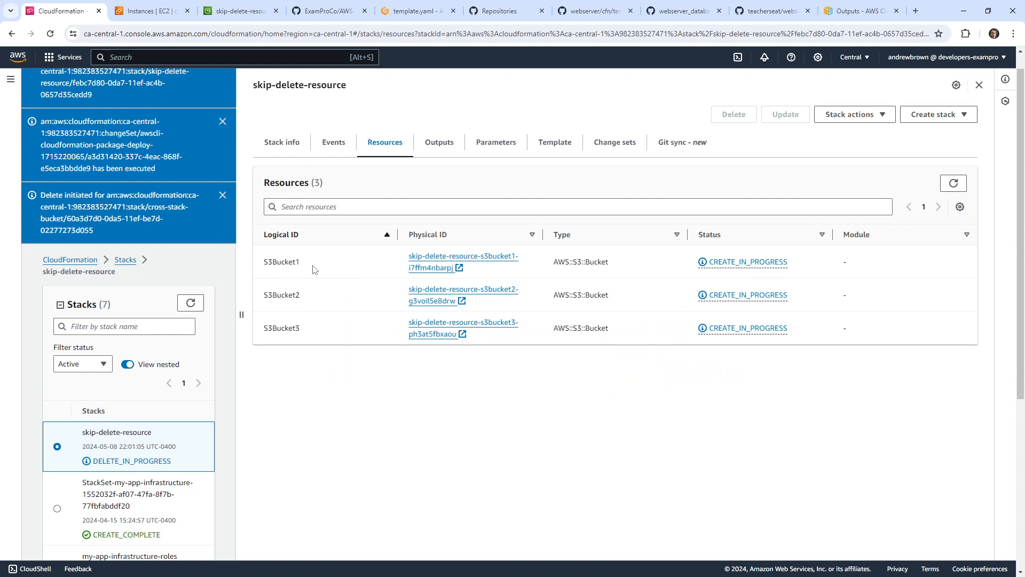
drag(262, 261, 389, 247)
Step: Dismiss the notification banners and refresh the stacks list to see DELETE_FAILED
click(222, 71)
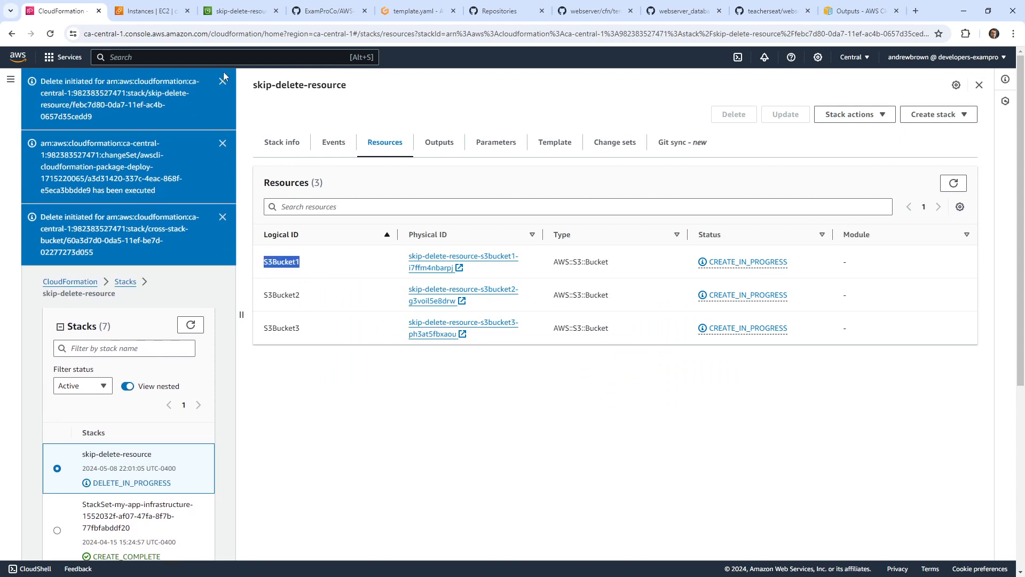
click(222, 133)
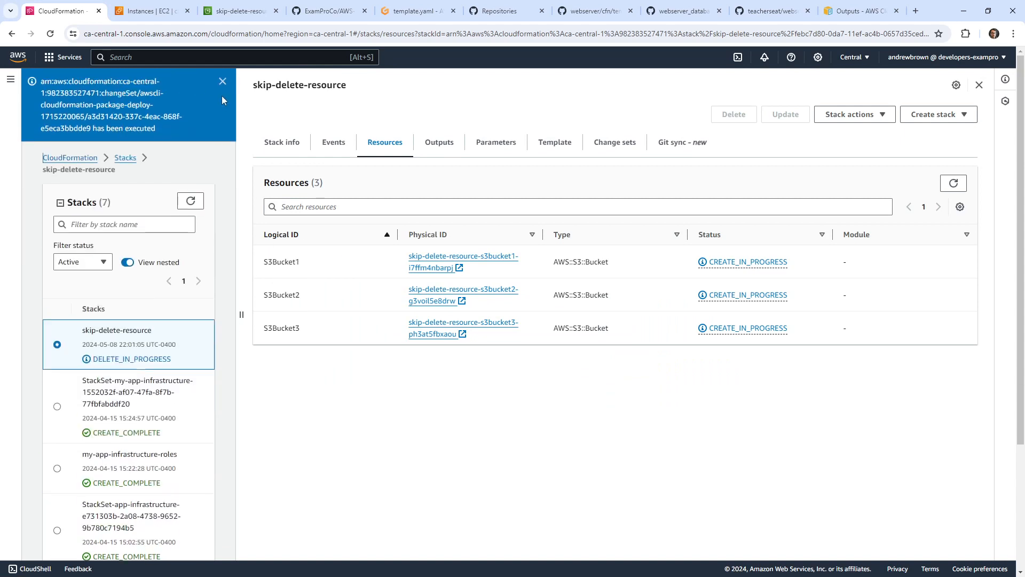
click(222, 96)
click(190, 128)
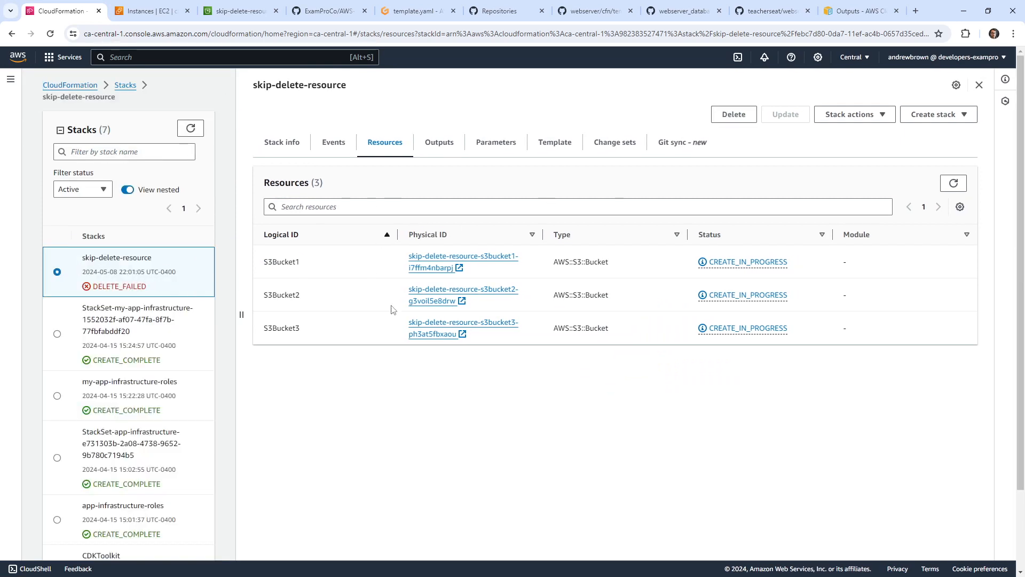
Step: Delete the stack again retaining S3Bucket1, then return to the Gitpod editor
click(734, 114)
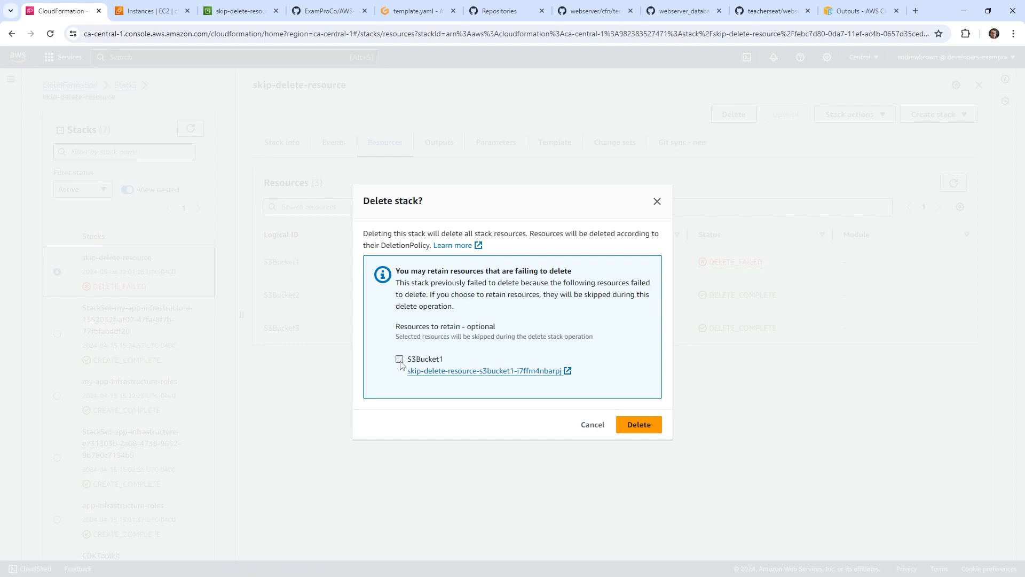
click(638, 424)
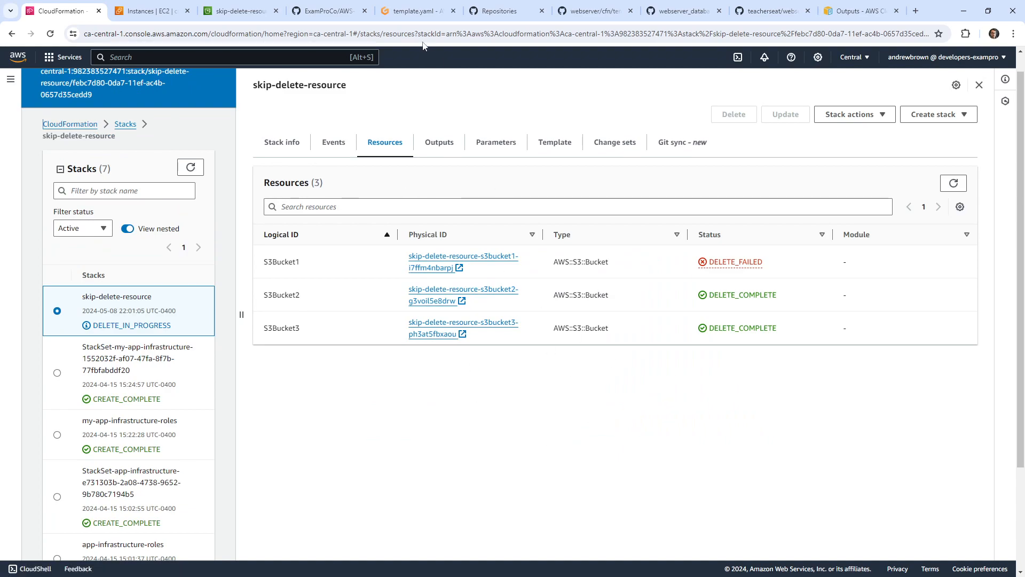
click(414, 11)
right_click(80, 364)
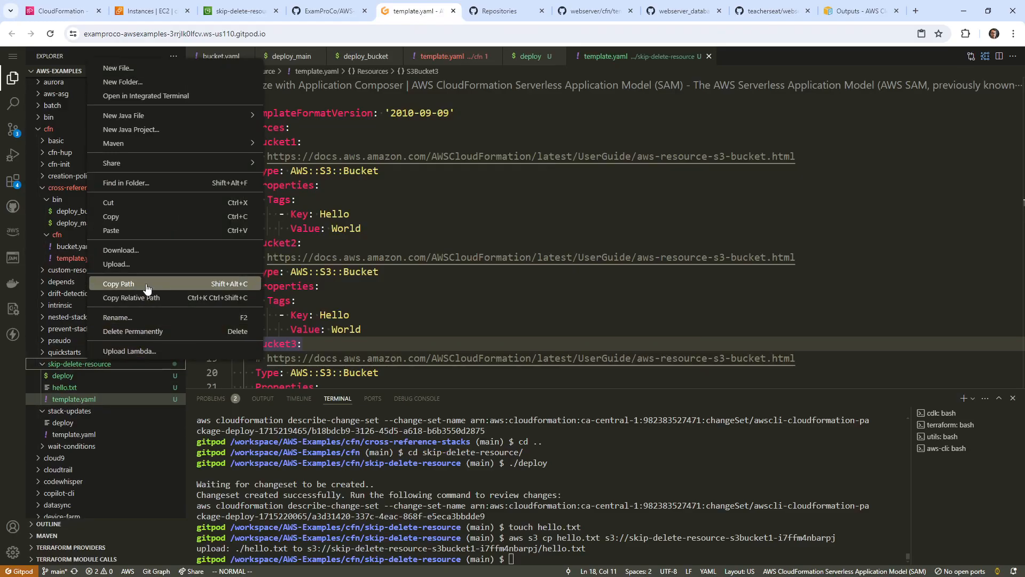
click(149, 233)
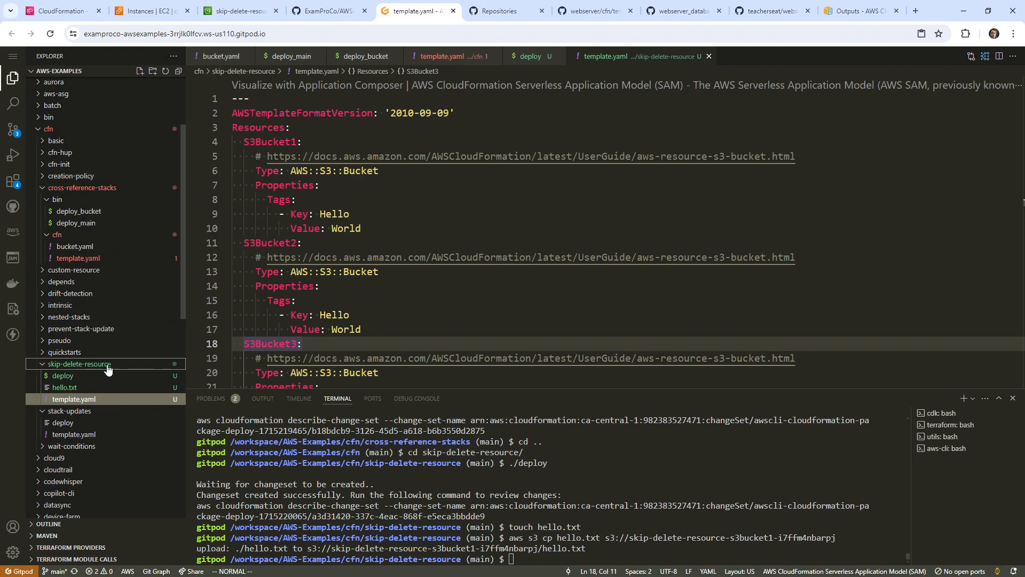
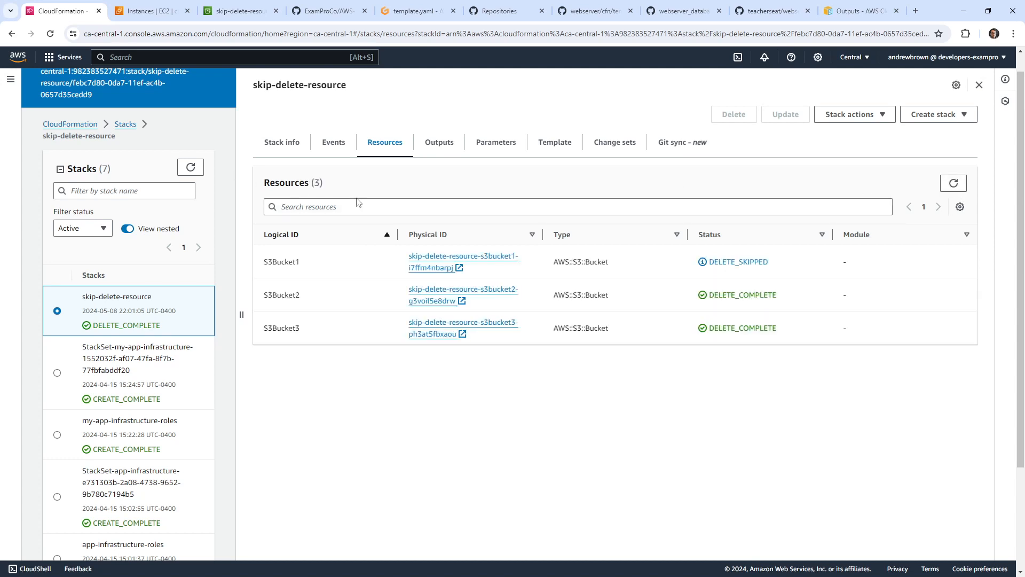
Step: Check S3Bucket1's DELETE_SKIPPED status, then refresh the S3 bucket list showing the retained bucket
double_click(706, 268)
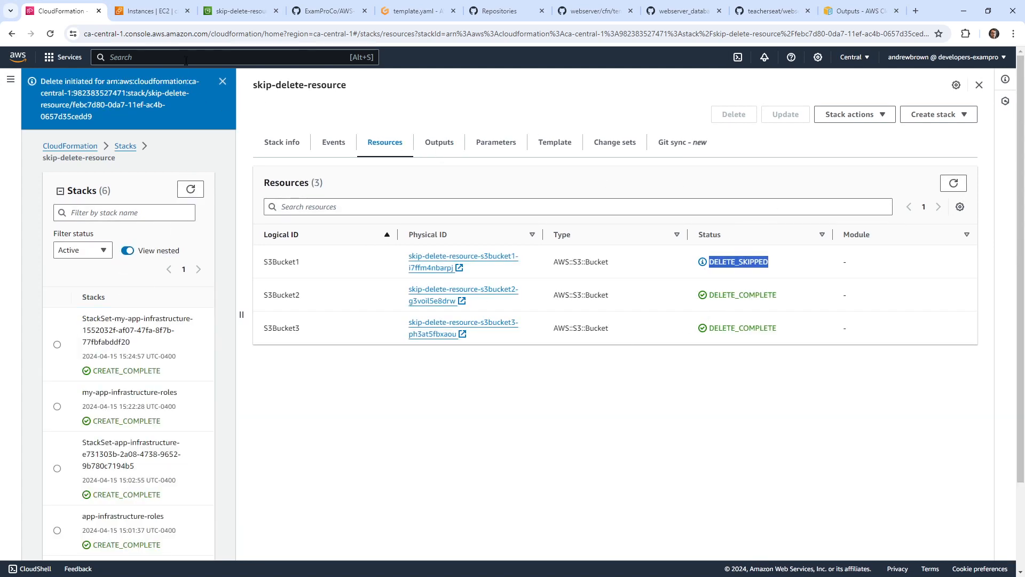
click(240, 10)
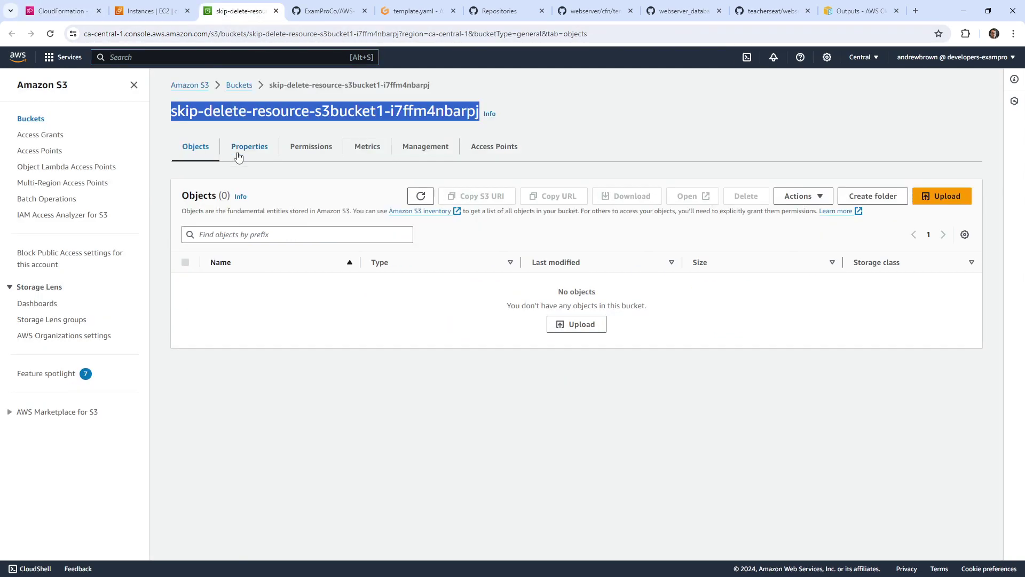
click(238, 85)
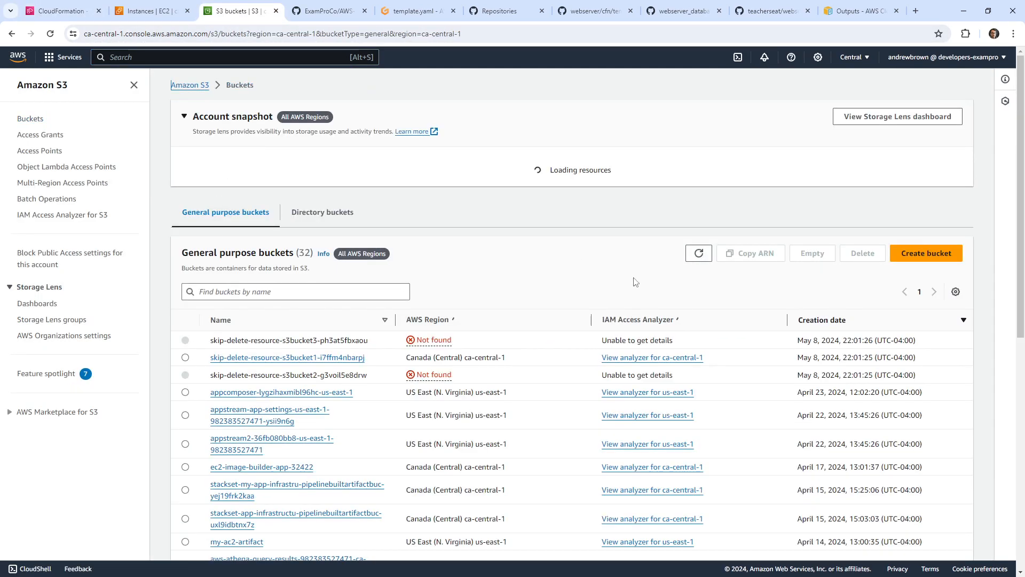
click(699, 253)
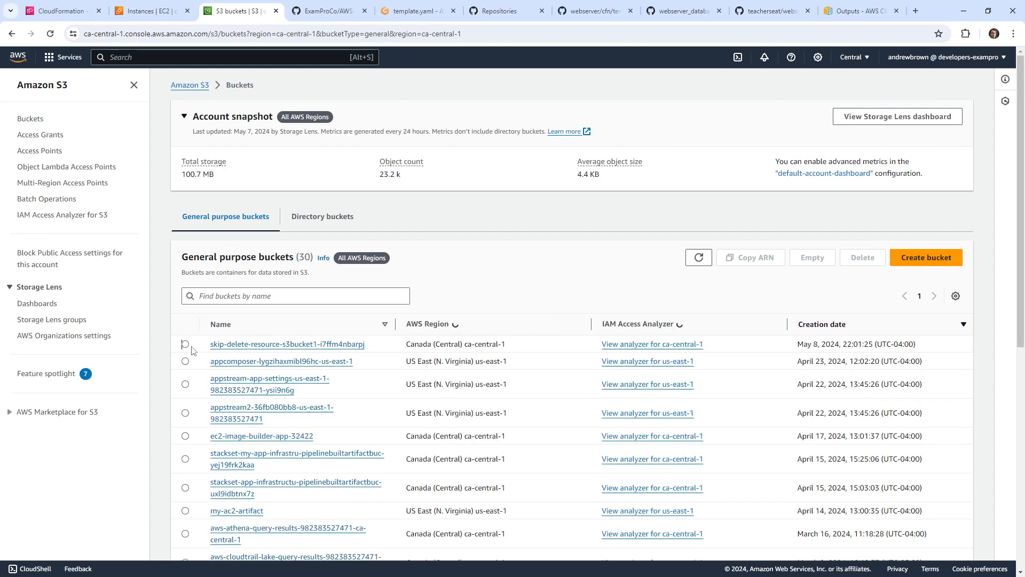
Step: Empty skip-delete-resource-s3bucket1-i7ffm4nbarpj by confirming 'permanently delete', then verify it holds no objects
click(185, 343)
click(813, 257)
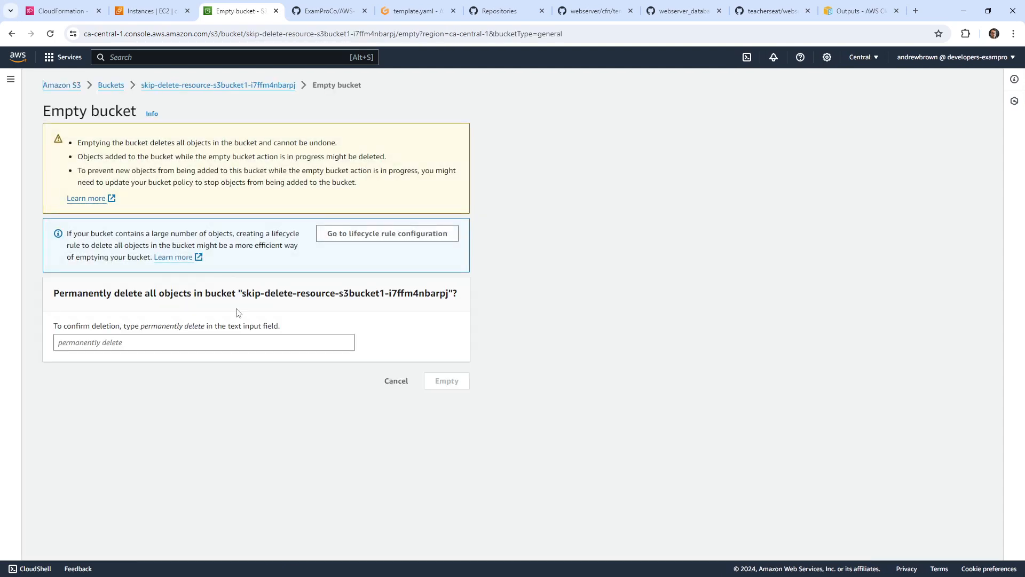
double_click(172, 325)
key(ctrl+c)
click(192, 342)
key(ctrl+v)
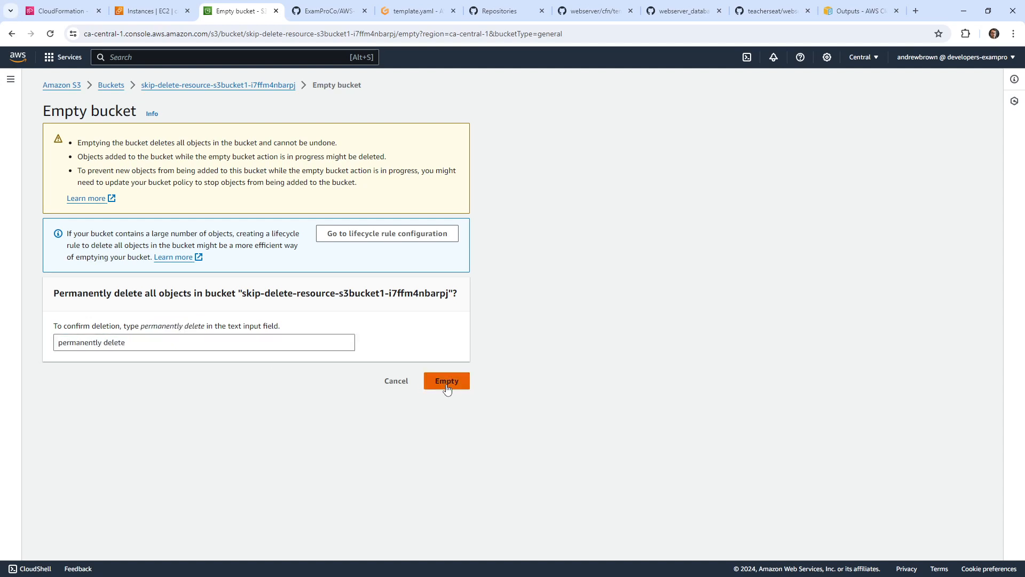
click(446, 381)
click(169, 248)
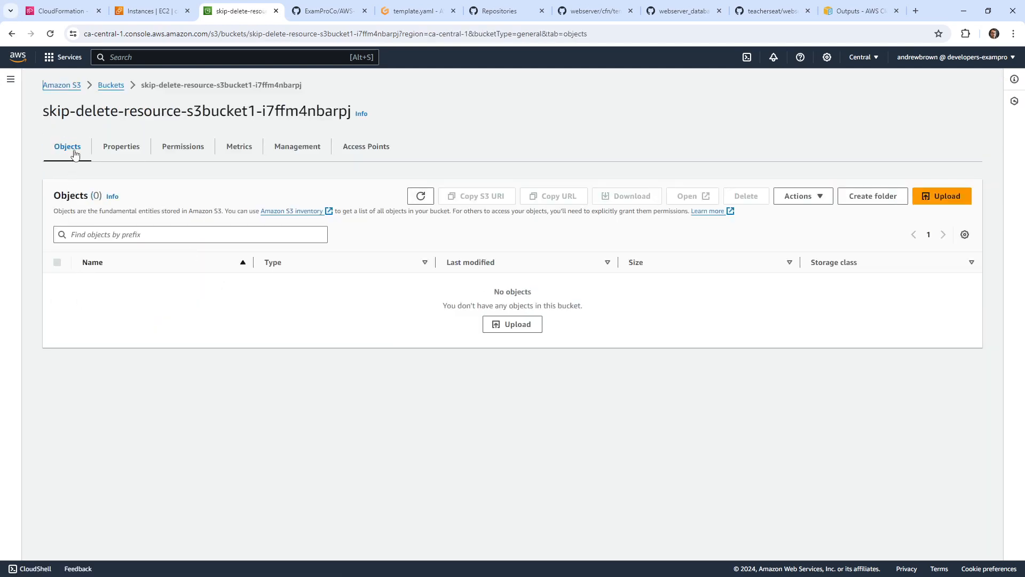
Step: Delete skip-delete-resource-s3bucket1-i7ffm4nbarpj by confirming its bucket name, leaving 29 general purpose buckets
click(111, 86)
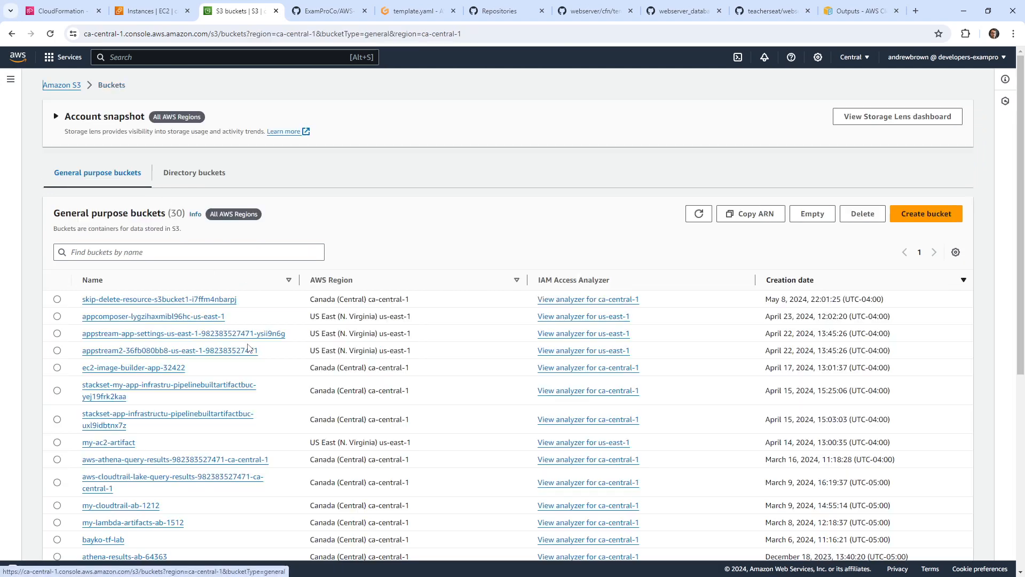
click(57, 343)
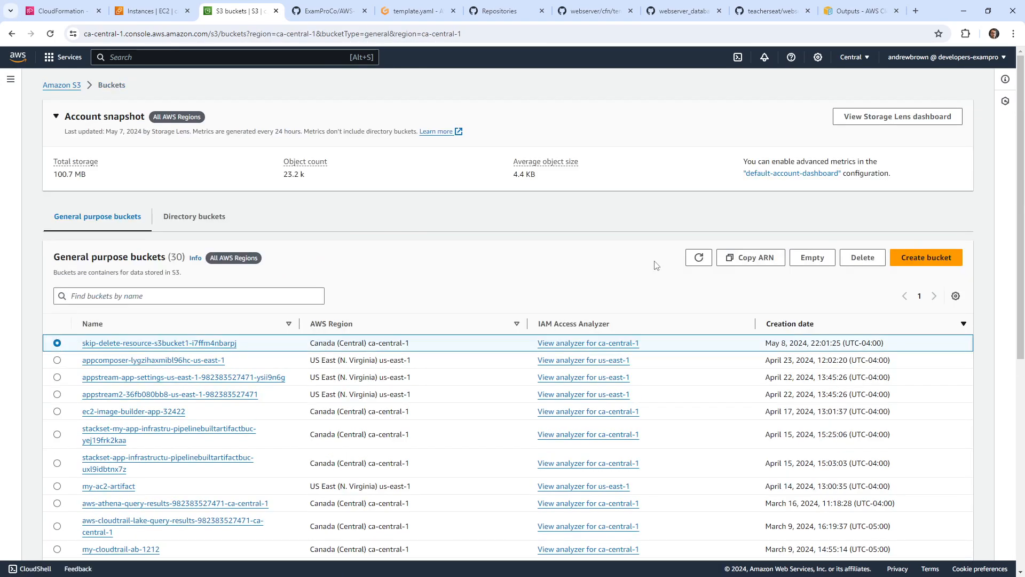
click(862, 257)
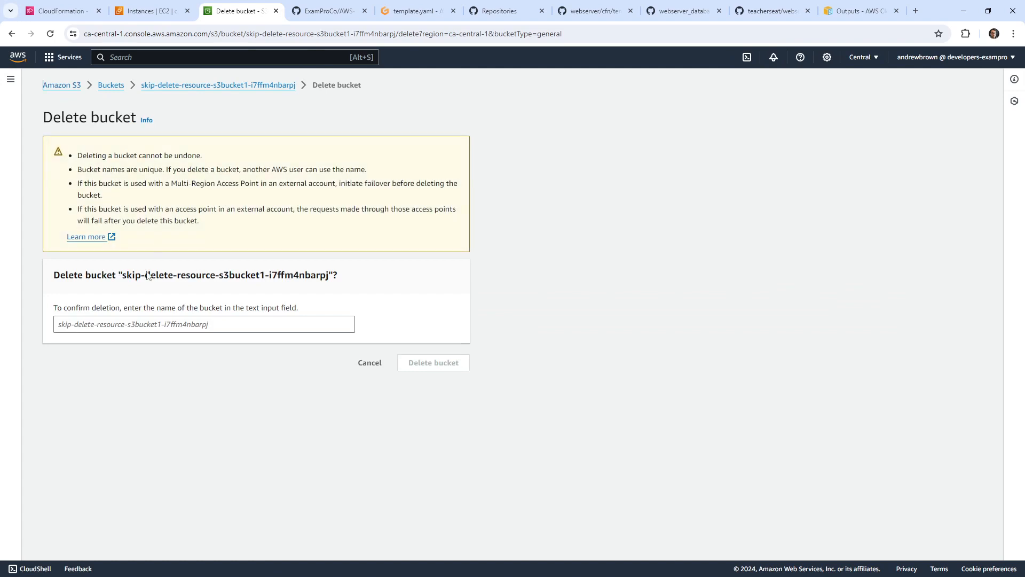
double_click(128, 275)
key(ctrl+c)
click(284, 324)
key(ctrl+v)
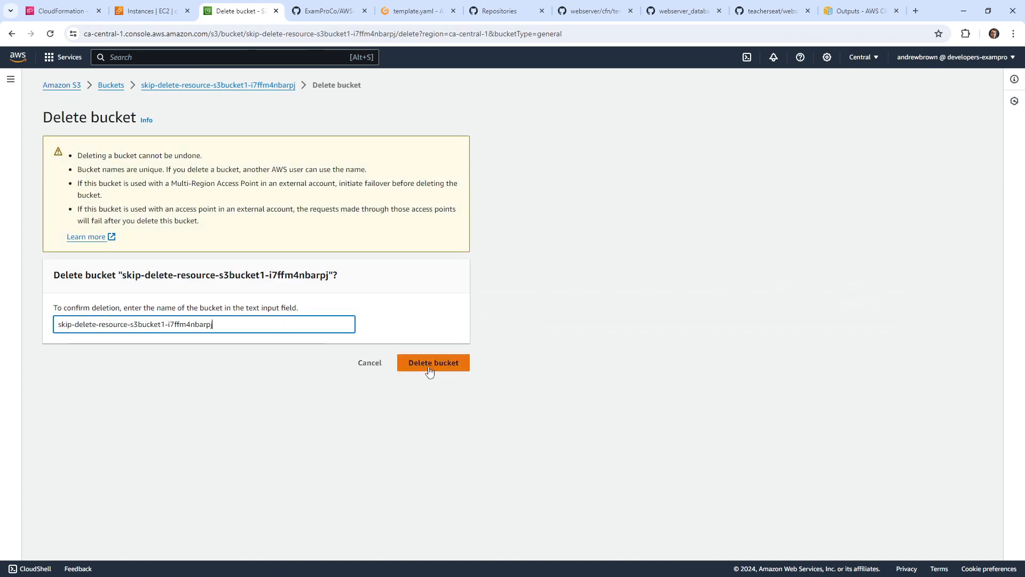
click(432, 362)
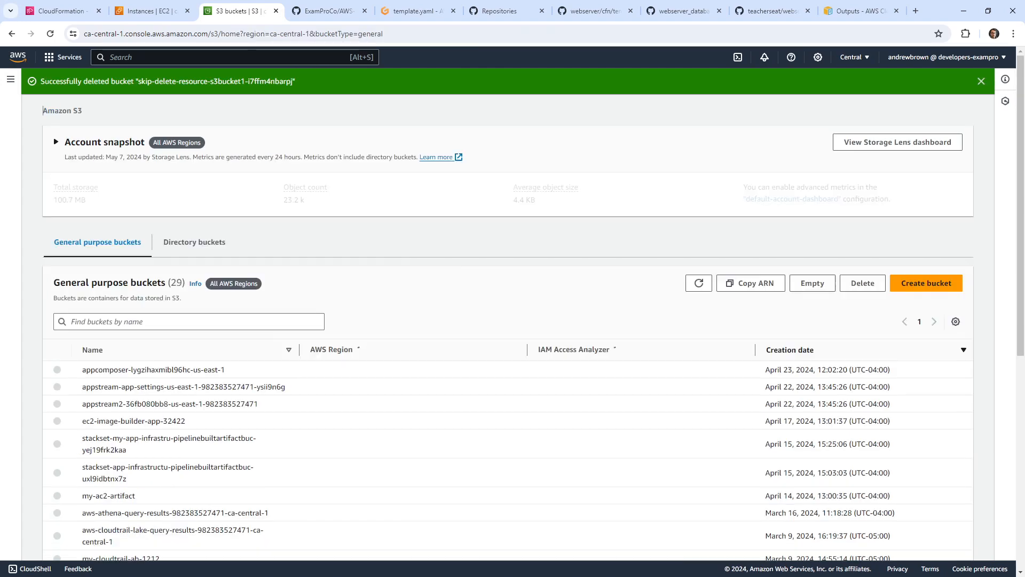